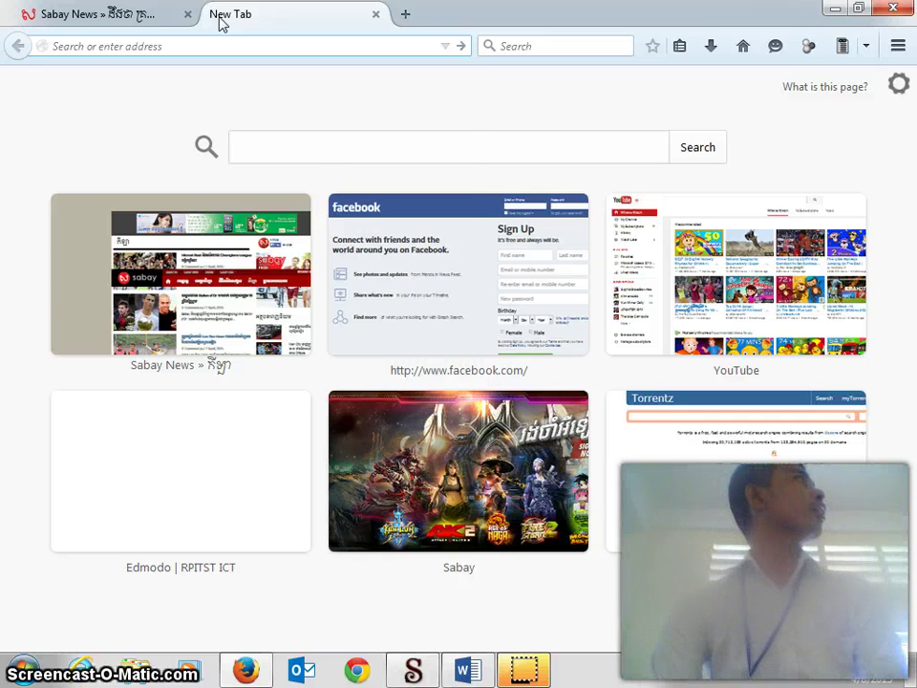
pyautogui.write('w')
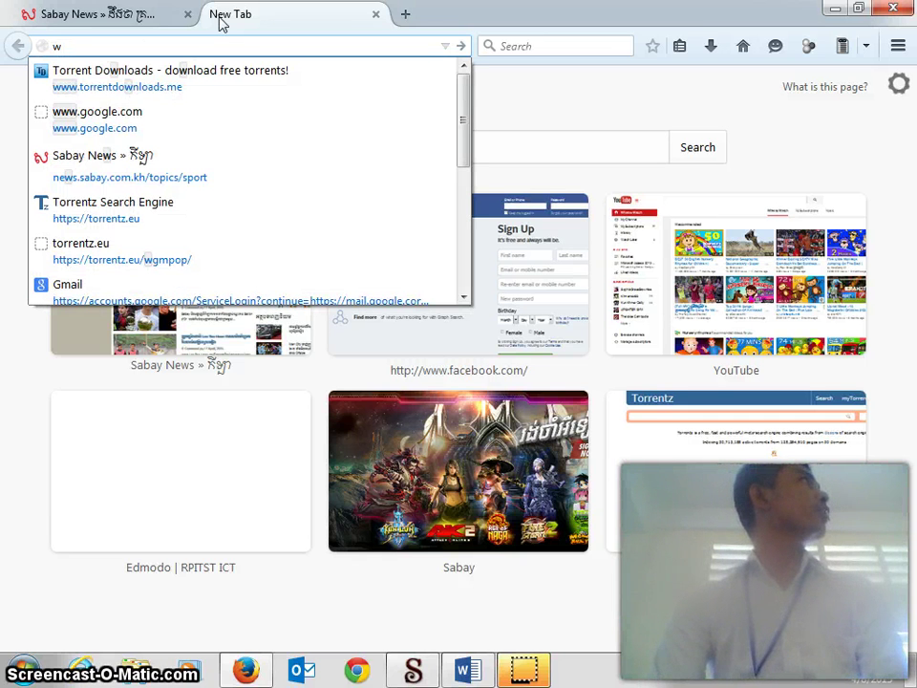
pyautogui.write('ww.e')
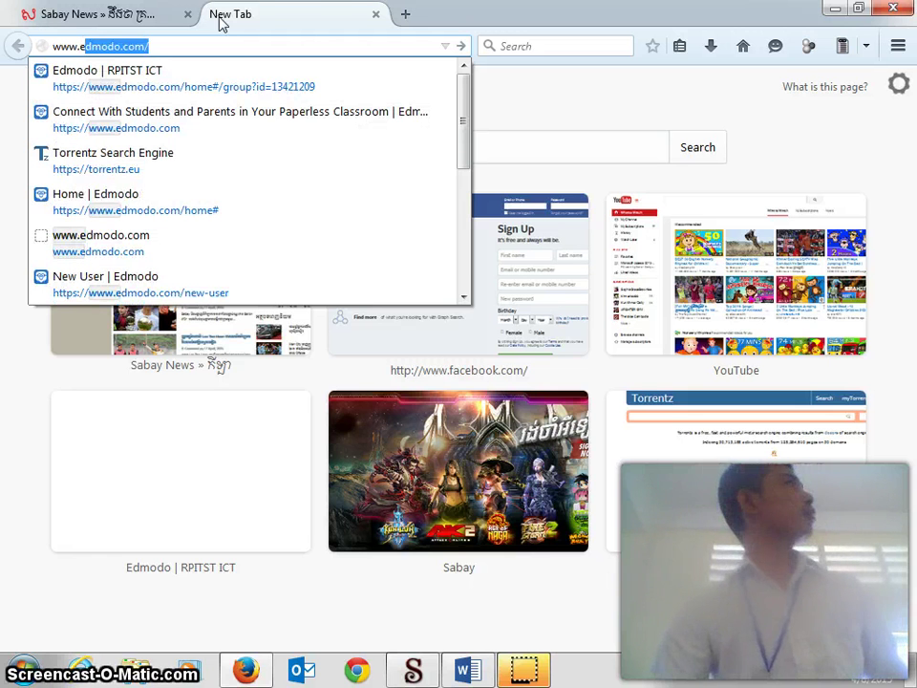
pyautogui.press('Return')
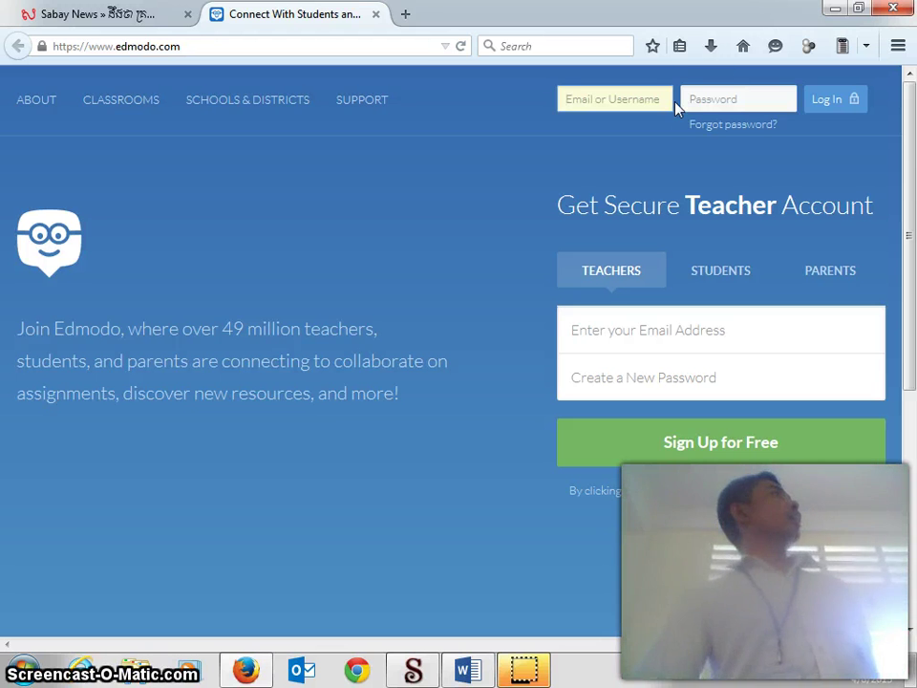
pyautogui.click(668, 101)
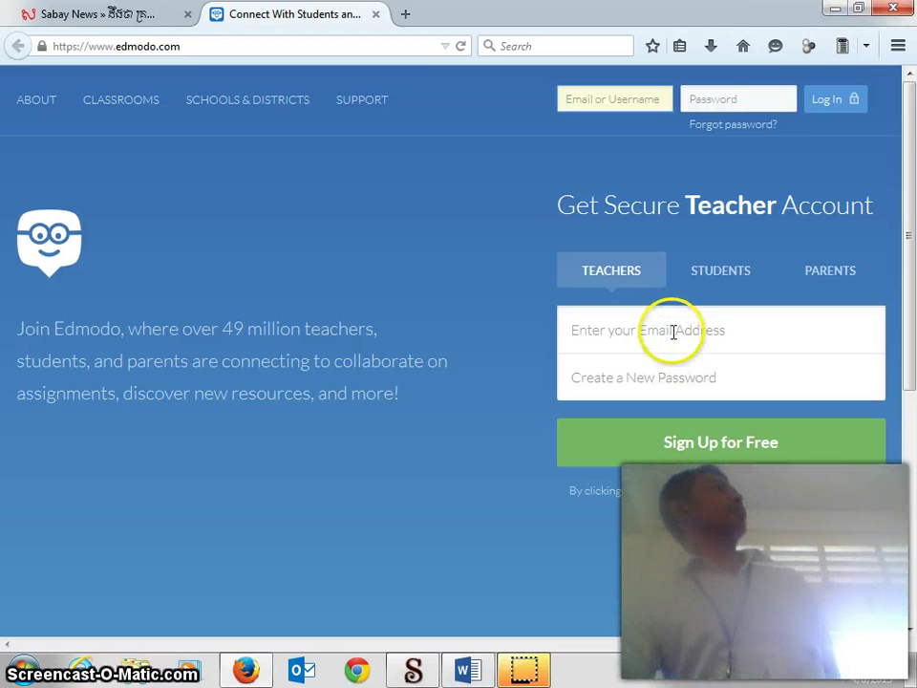
pyautogui.click(677, 327)
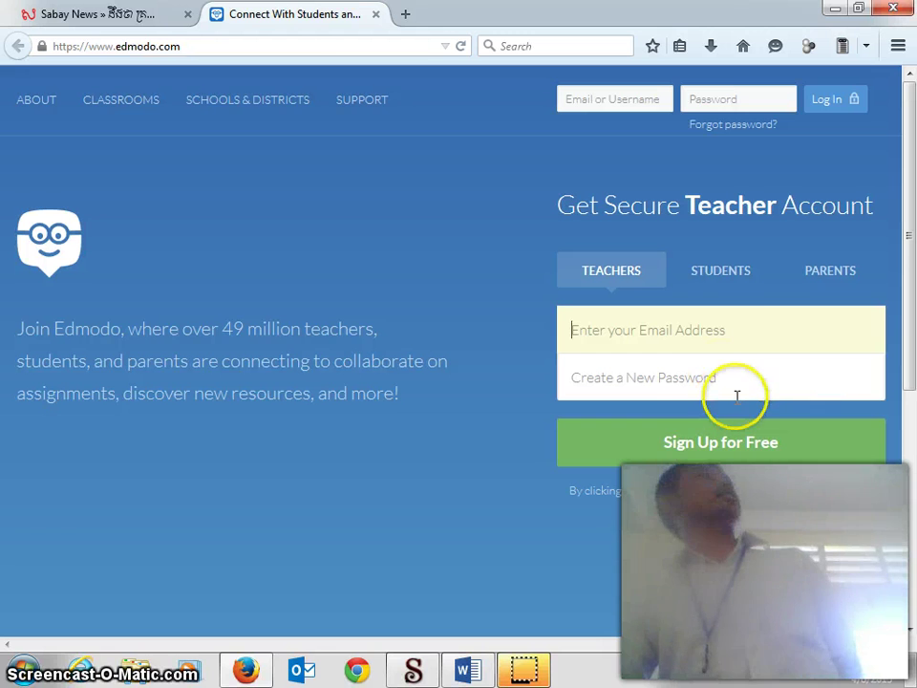
pyautogui.click(680, 383)
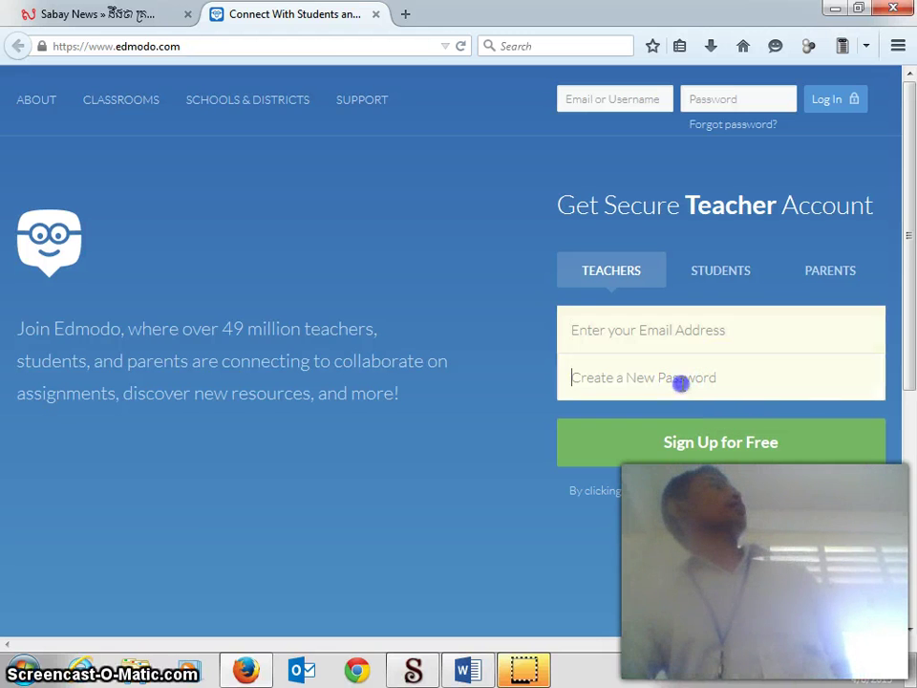
pyautogui.click(695, 335)
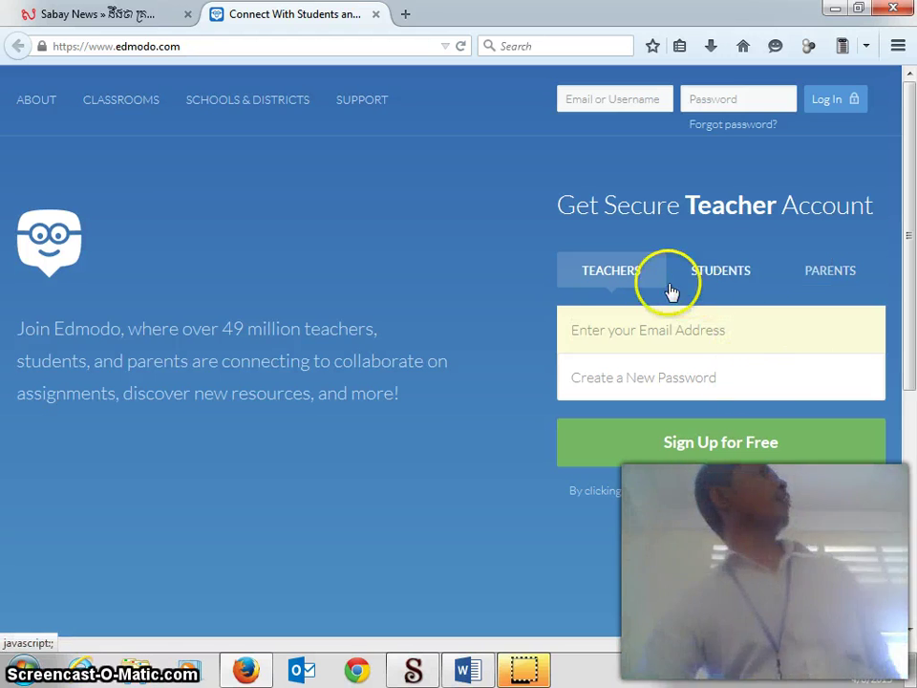
# Step: Sign up as a teacher using the saved e-mail address and a new account password
pyautogui.click(674, 336)
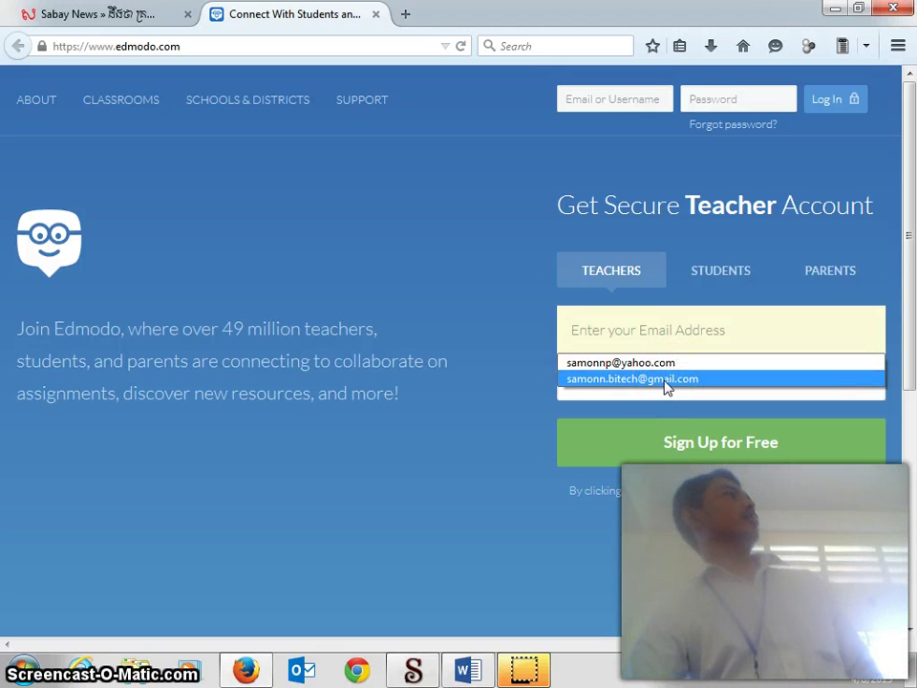
pyautogui.click(666, 380)
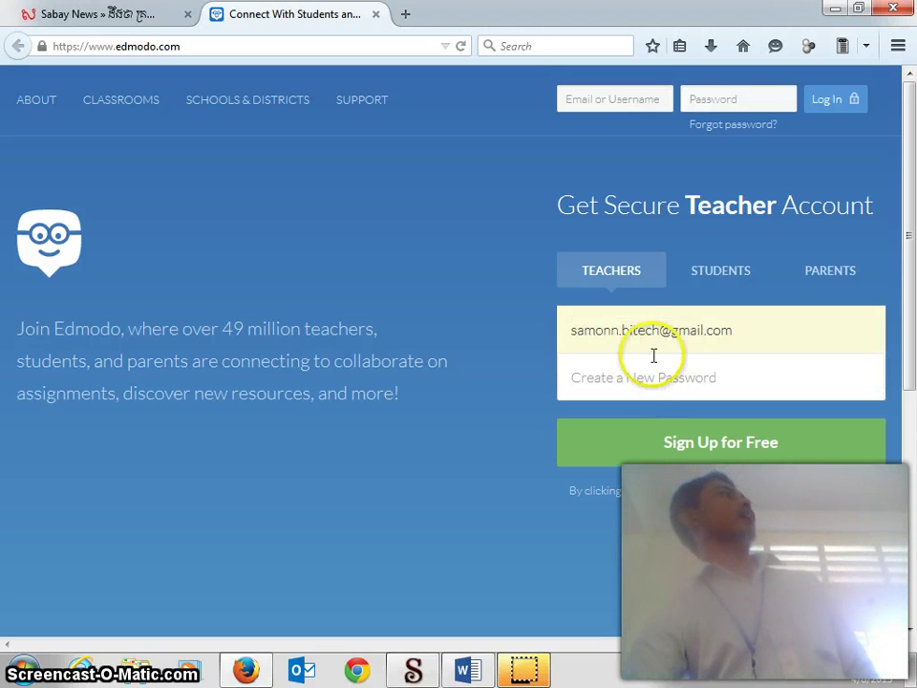
pyautogui.click(689, 386)
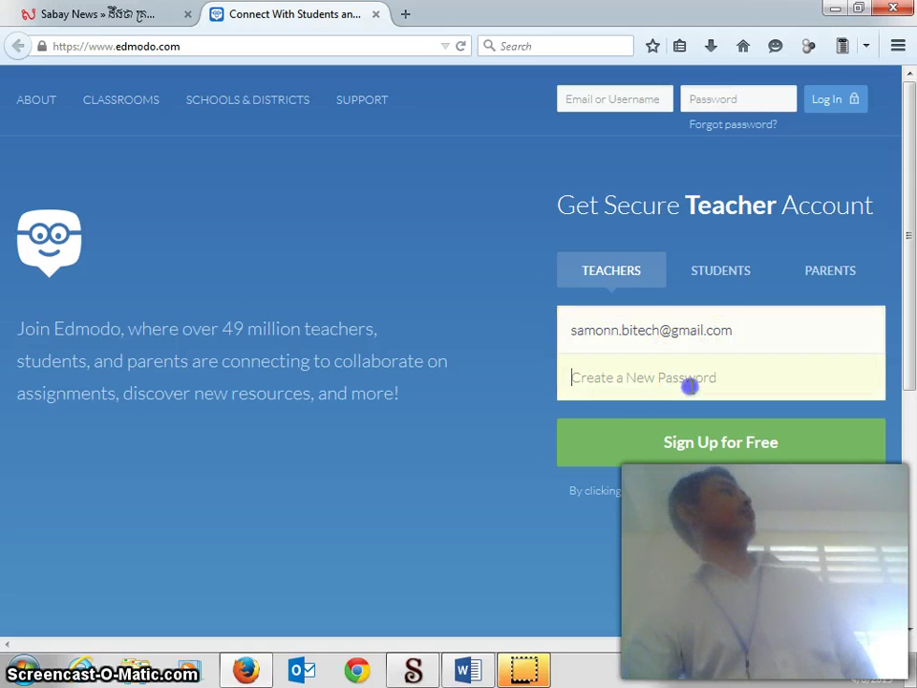
pyautogui.write('s')
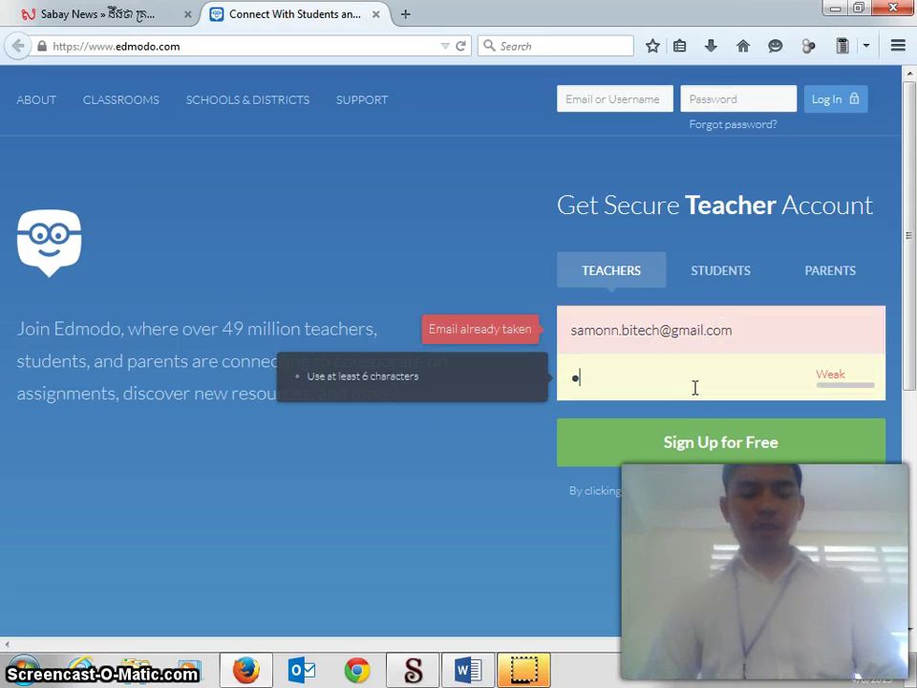
pyautogui.write('•••••')
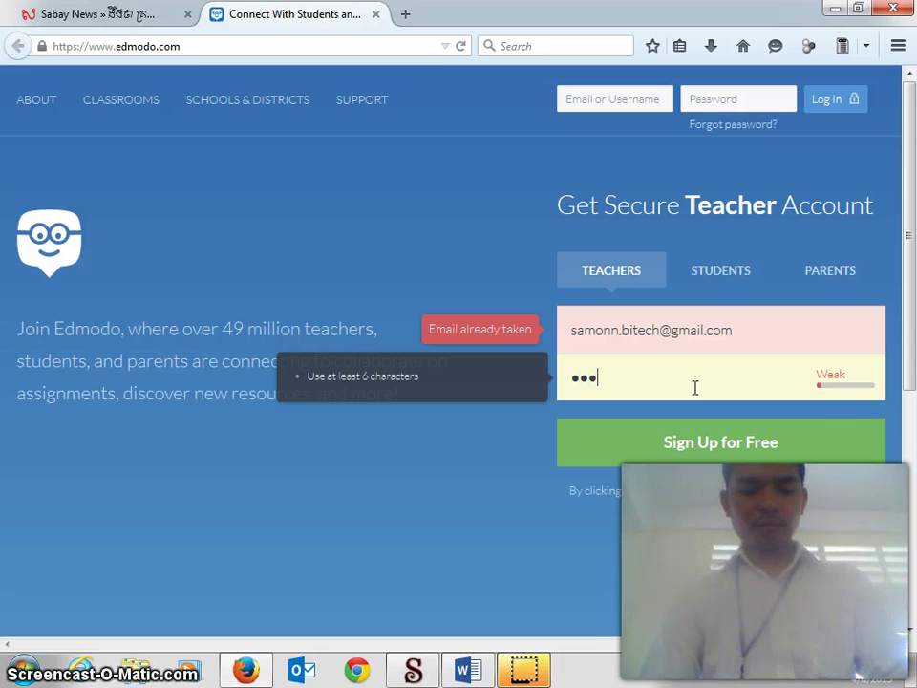
pyautogui.write('•••')
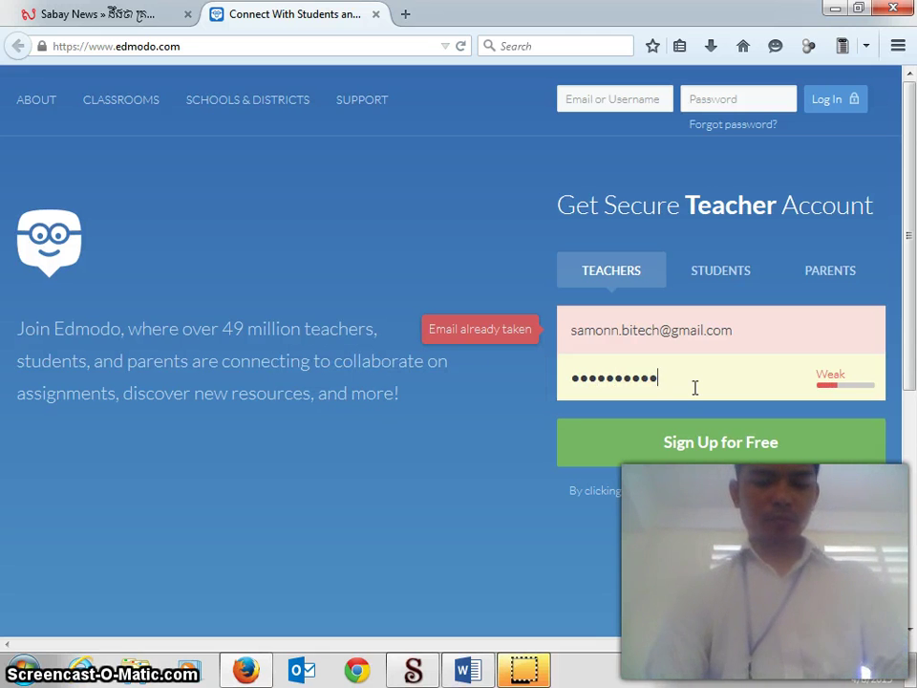
pyautogui.write('•••')
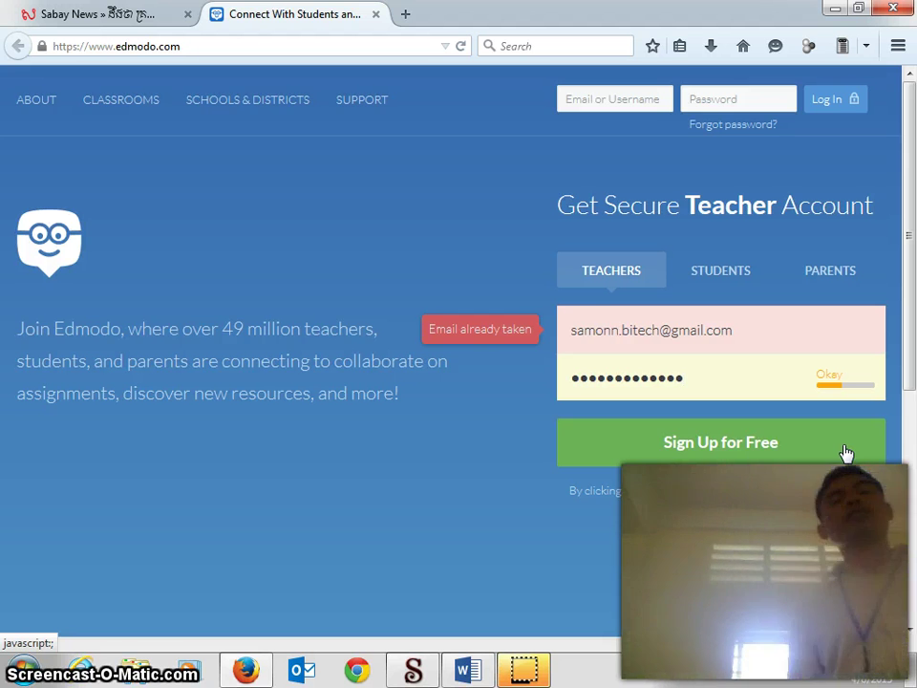
pyautogui.click(880, 433)
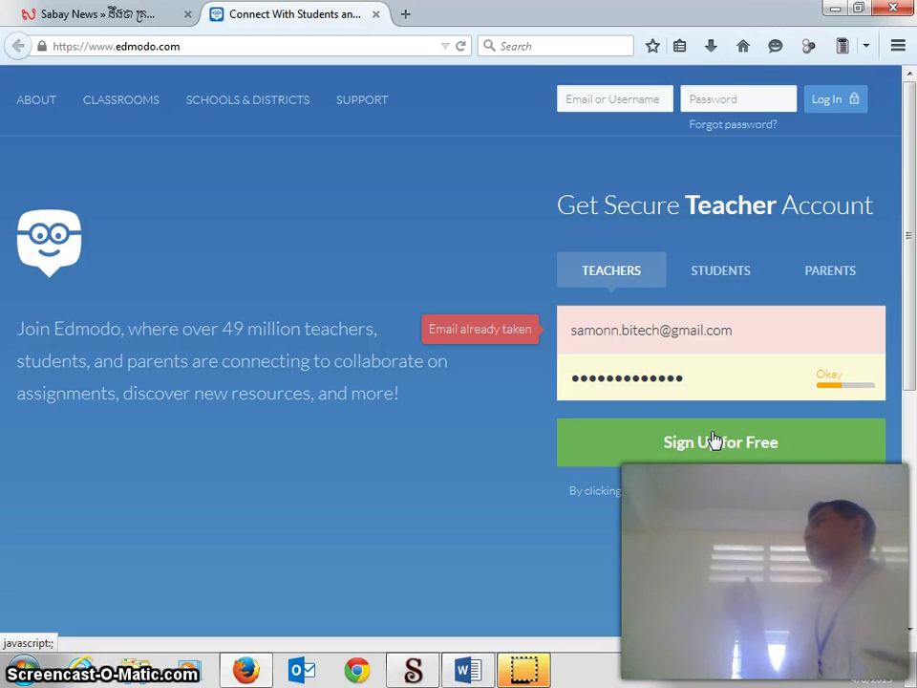
pyautogui.click(772, 393)
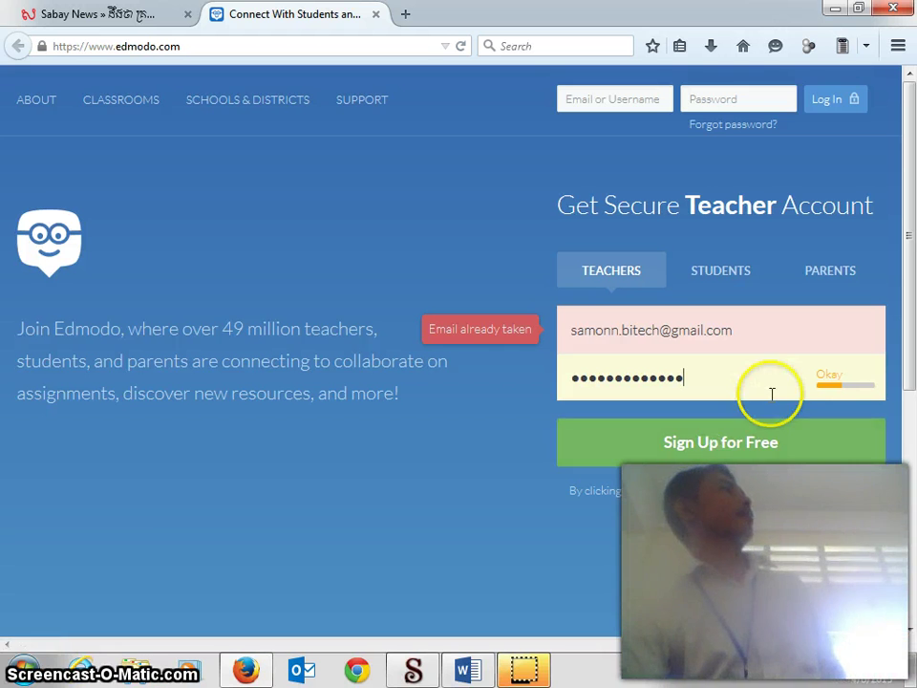
pyautogui.click(842, 364)
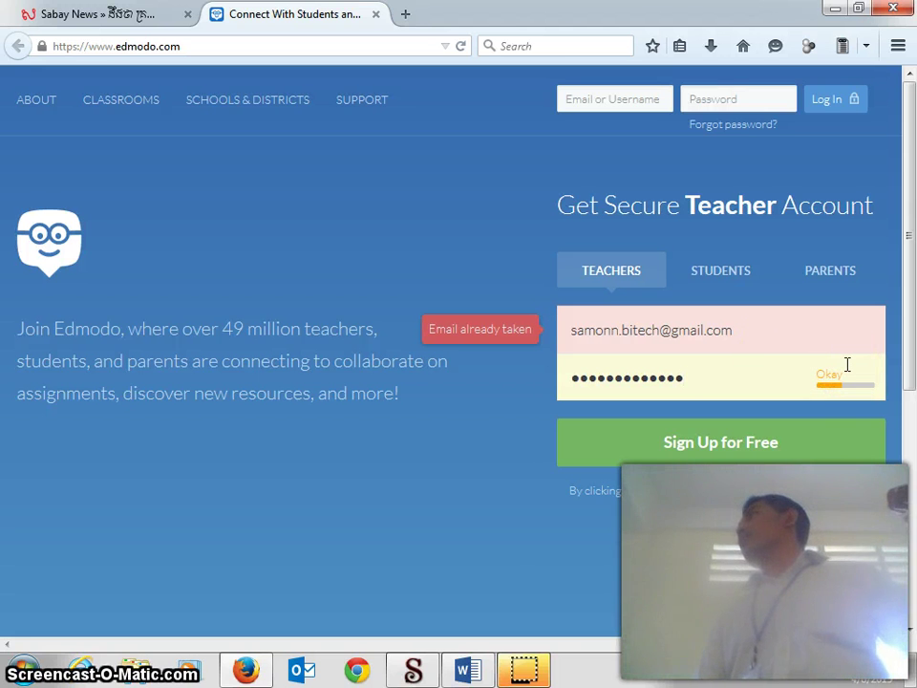
pyautogui.click(849, 362)
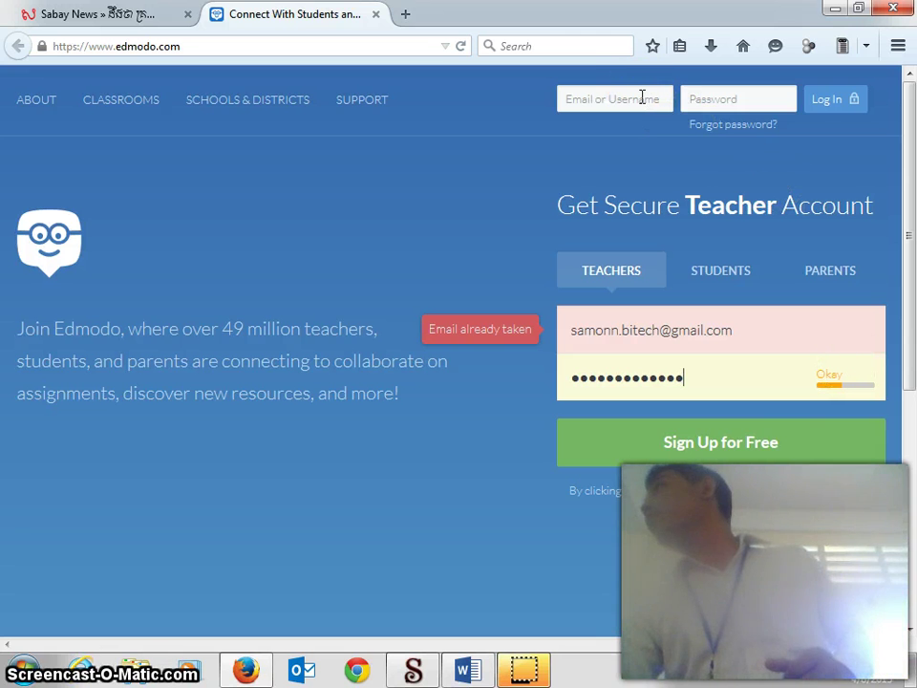
# Step: Log in to the existing teacher account with the saved e-mail and its password
pyautogui.click(640, 99)
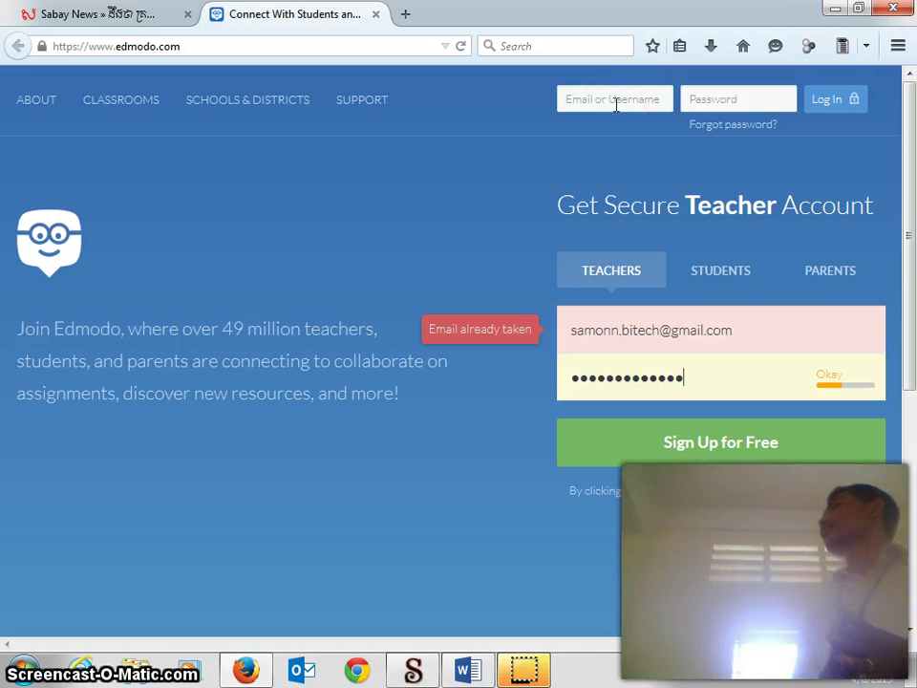
pyautogui.click(616, 101)
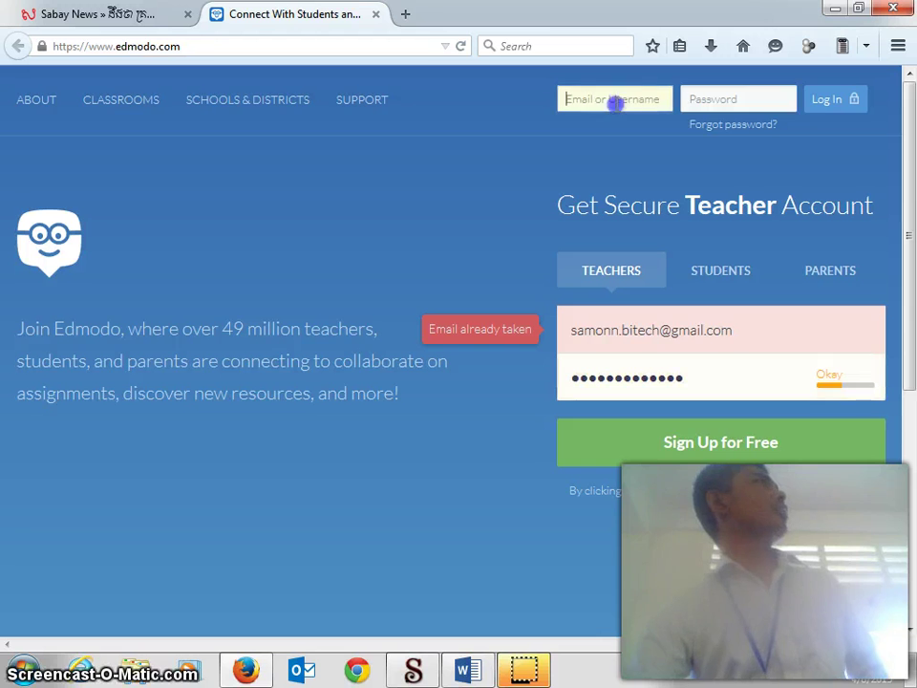
pyautogui.write('sam')
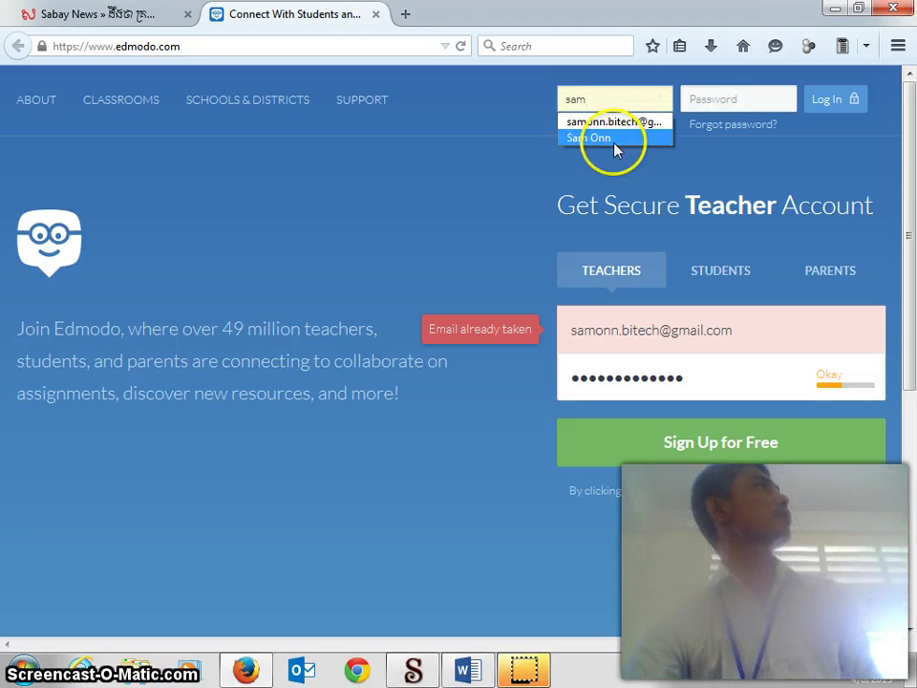
pyautogui.click(612, 121)
pyautogui.click(747, 100)
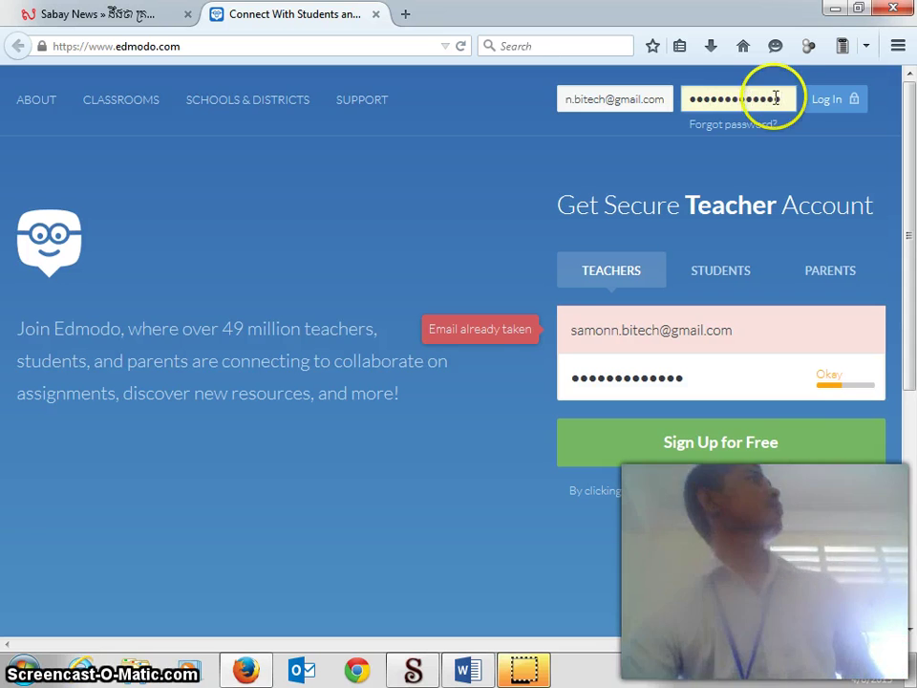
pyautogui.click(822, 105)
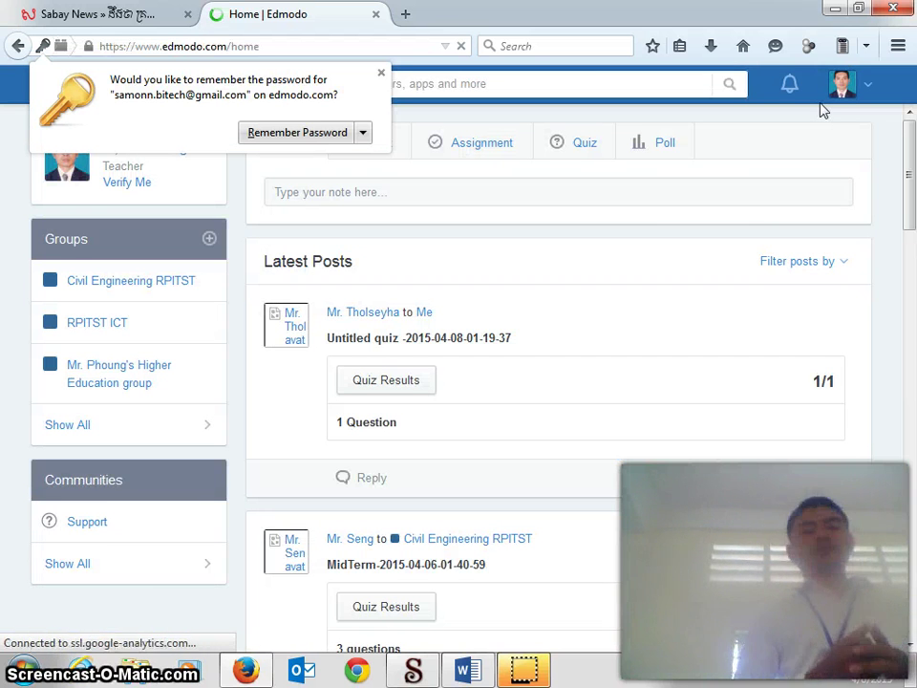
# Step: Dismiss the remember-password offer and go to Settings from the profile menu
pyautogui.click(382, 73)
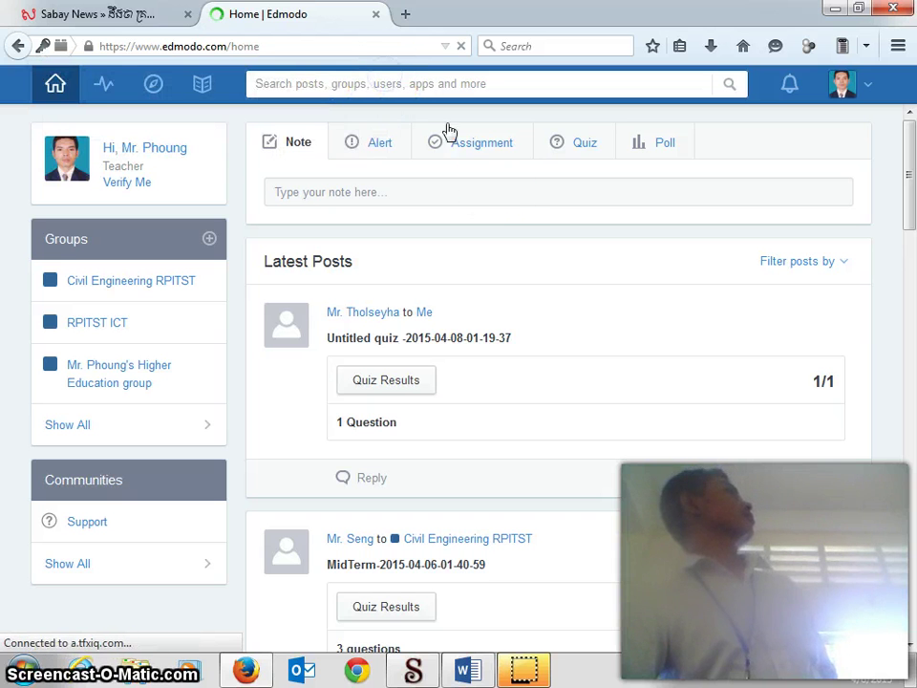
pyautogui.click(505, 220)
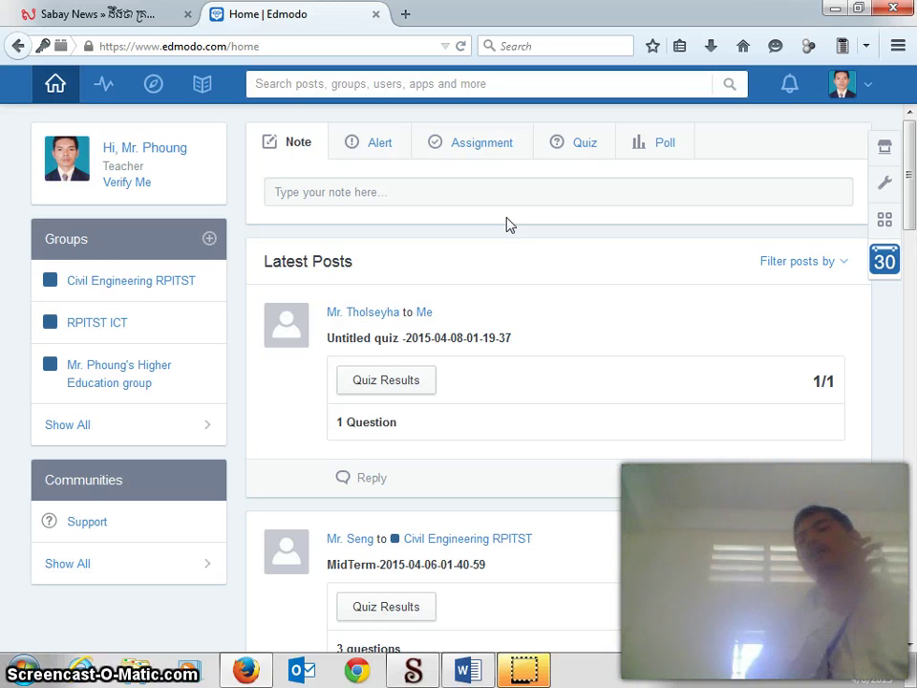
pyautogui.click(707, 181)
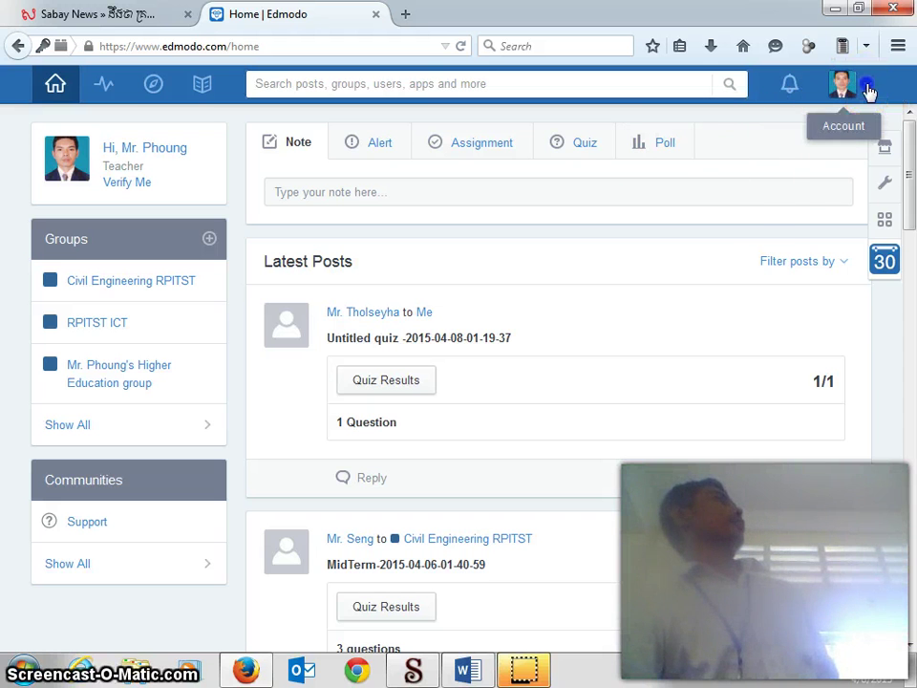
pyautogui.click(868, 89)
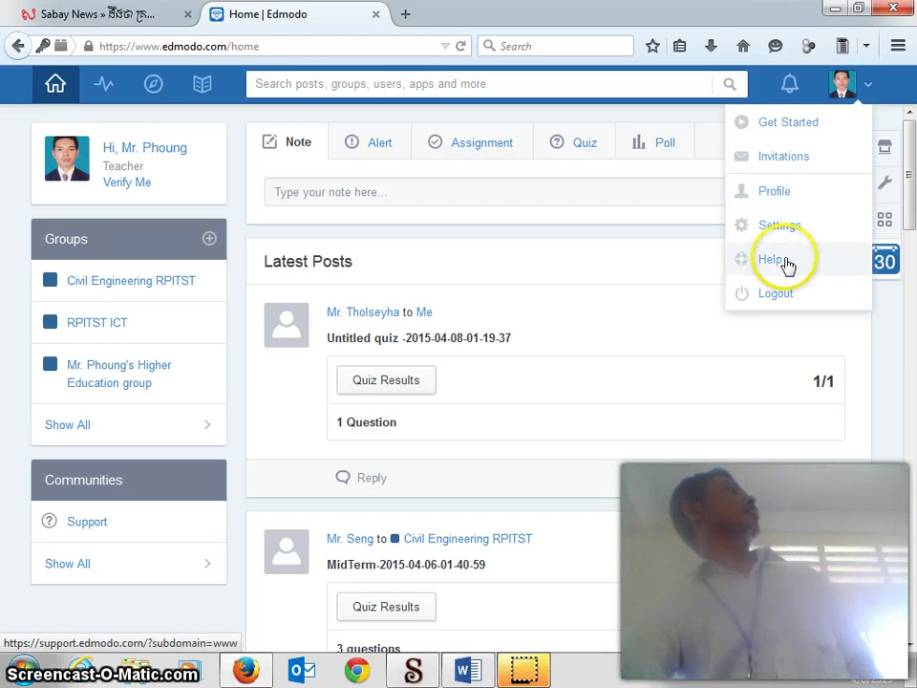
pyautogui.click(779, 226)
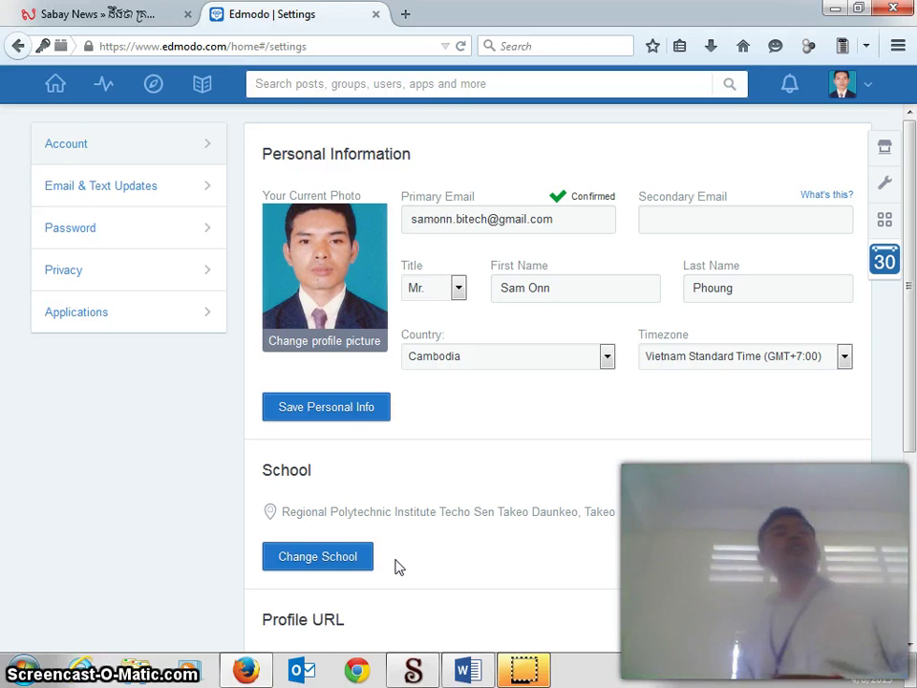
# Step: Choose Change School under the School section of the Settings page
pyautogui.click(336, 559)
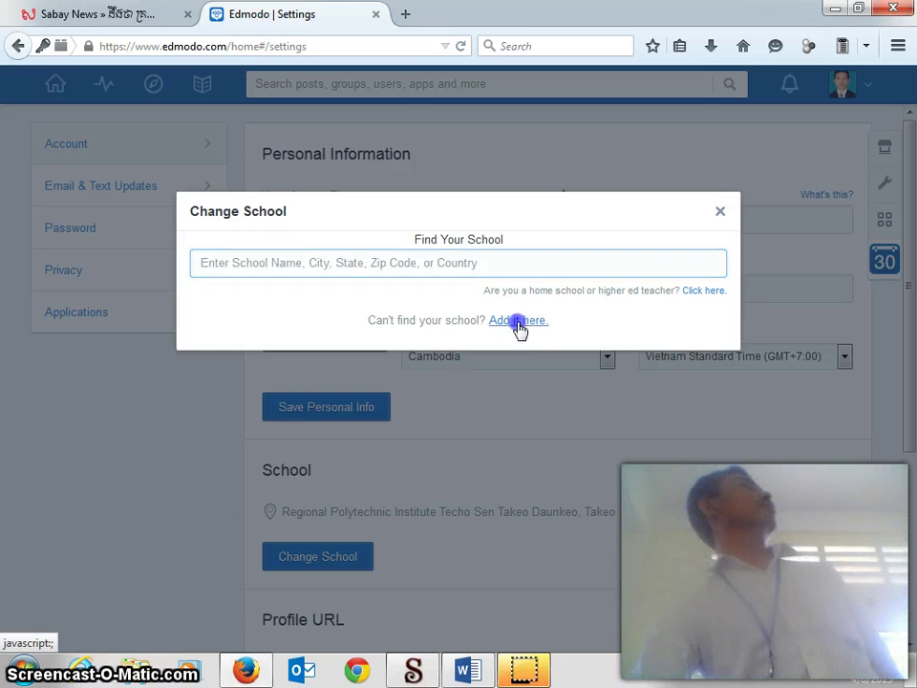
# Step: Manually add school RPITST, address TAKEO, city DAUN KEO, country Cambodia, and submit it
pyautogui.click(518, 326)
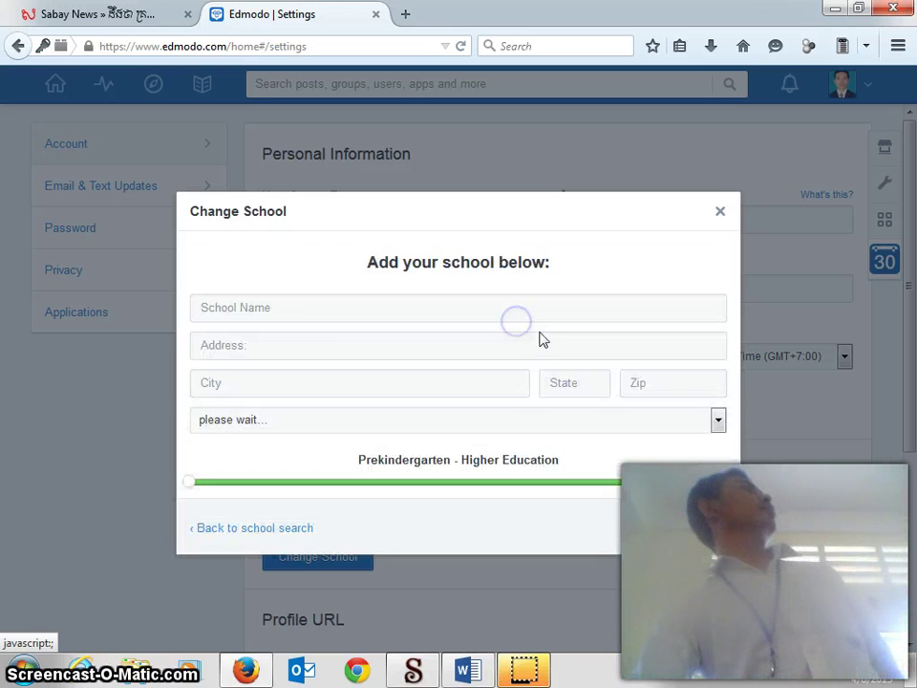
pyautogui.click(281, 305)
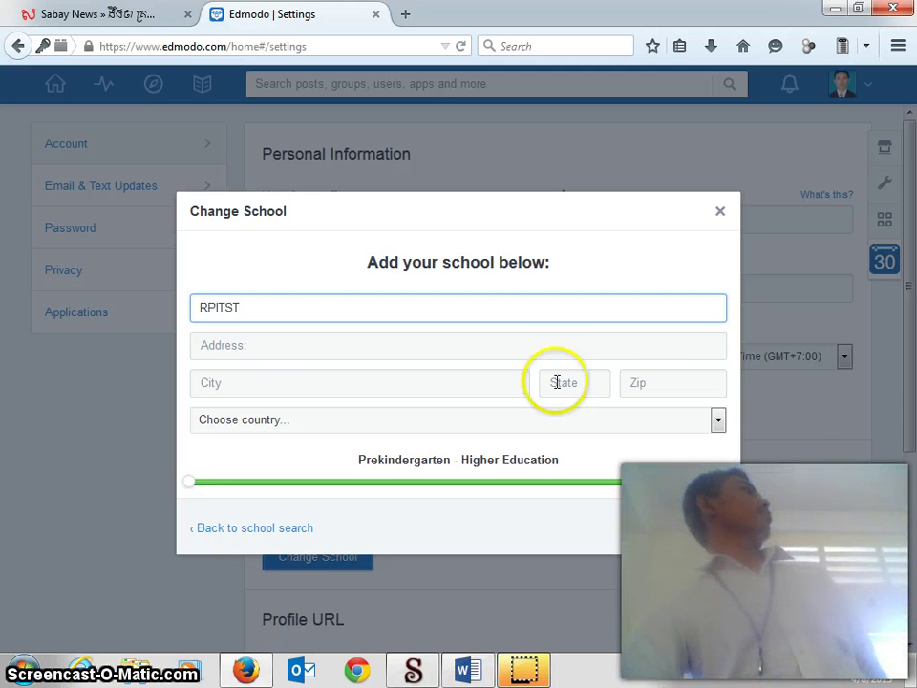
pyautogui.click(416, 346)
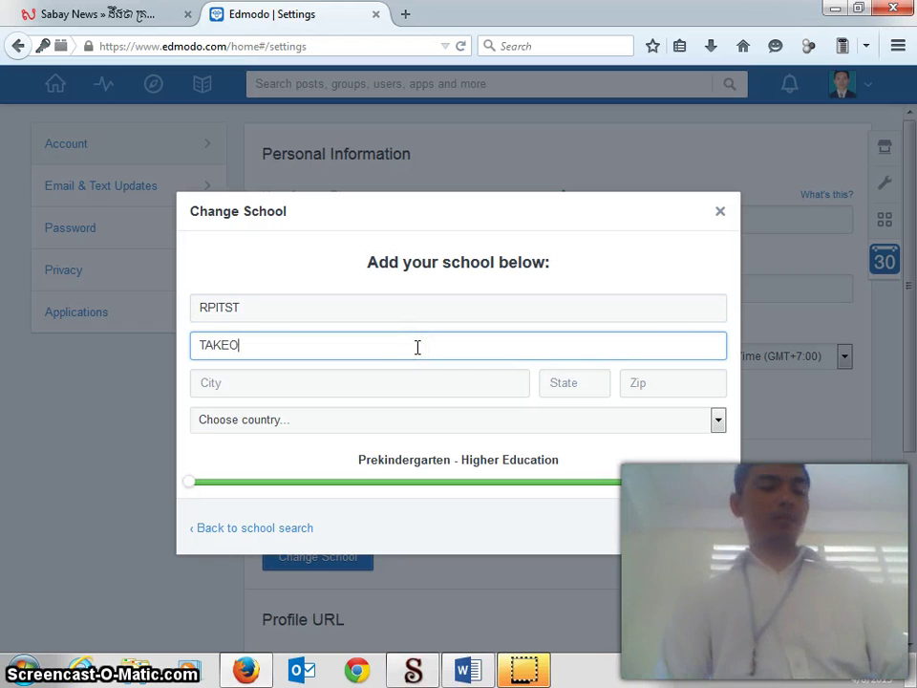
pyautogui.click(448, 383)
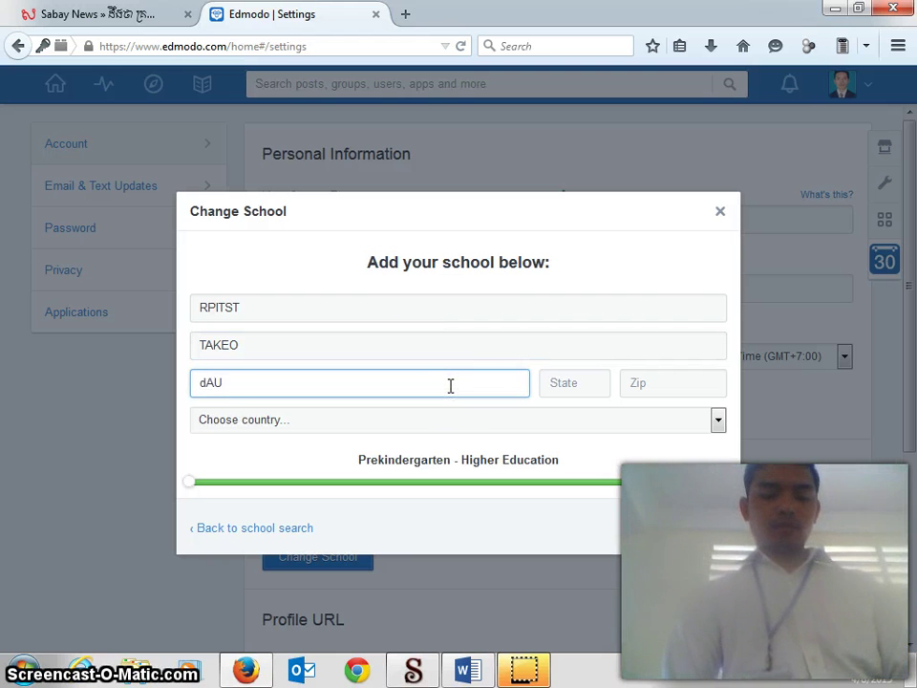
pyautogui.write('dAUN ')
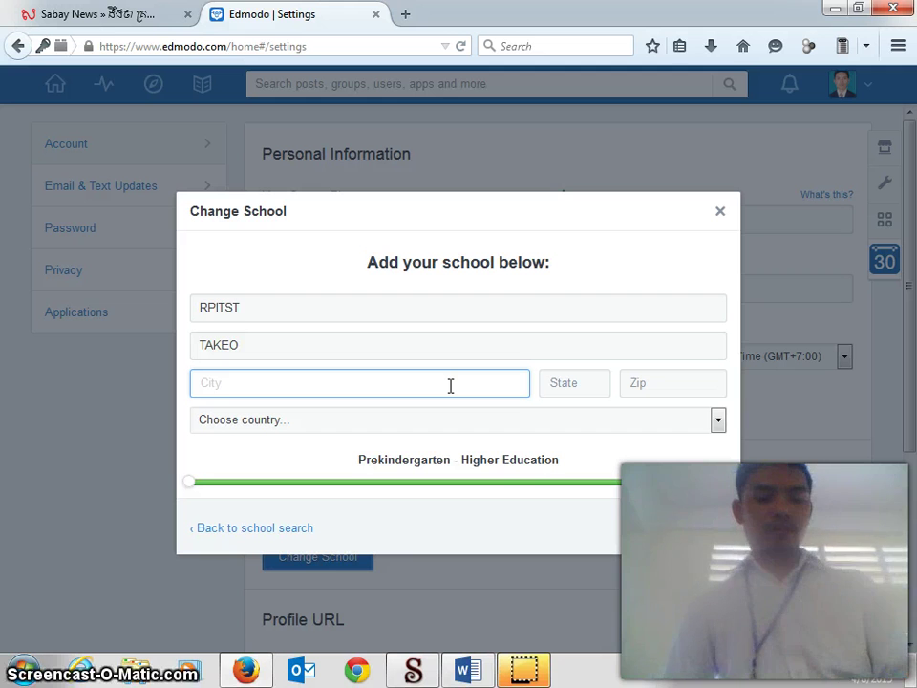
pyautogui.write('DAU')
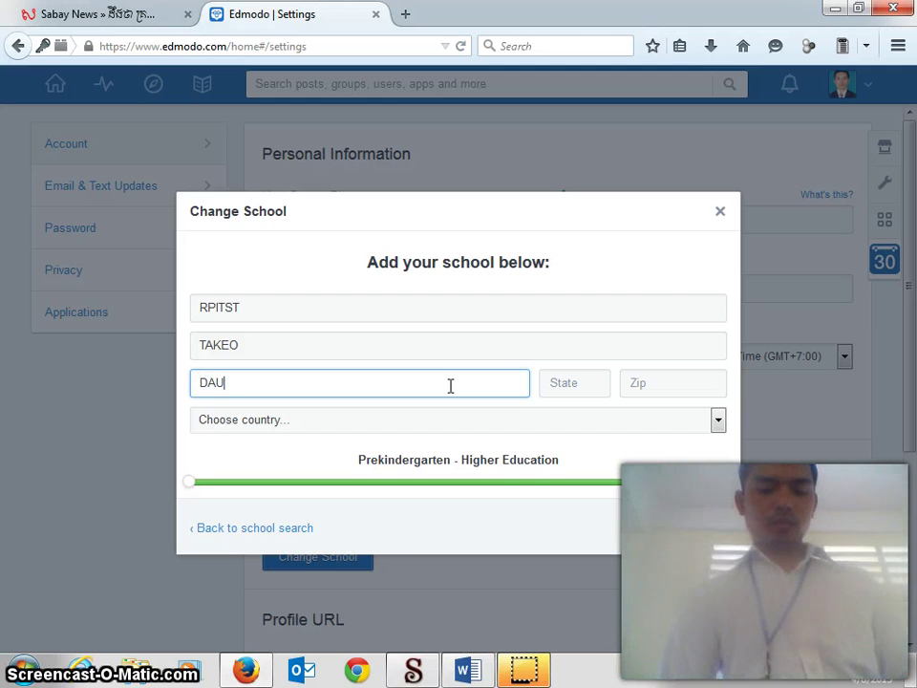
pyautogui.write('N')
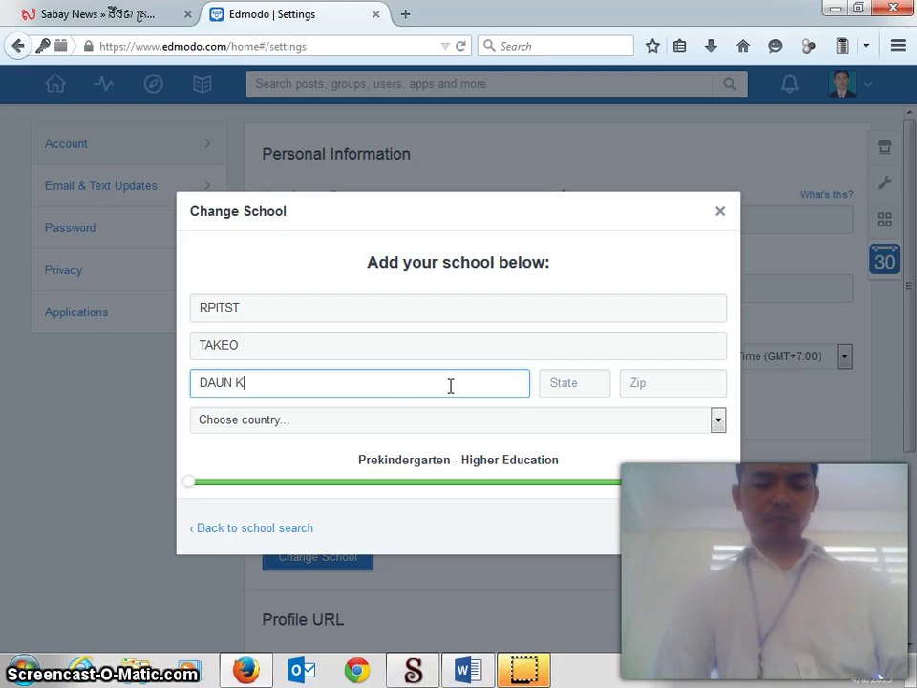
pyautogui.write(' KEO')
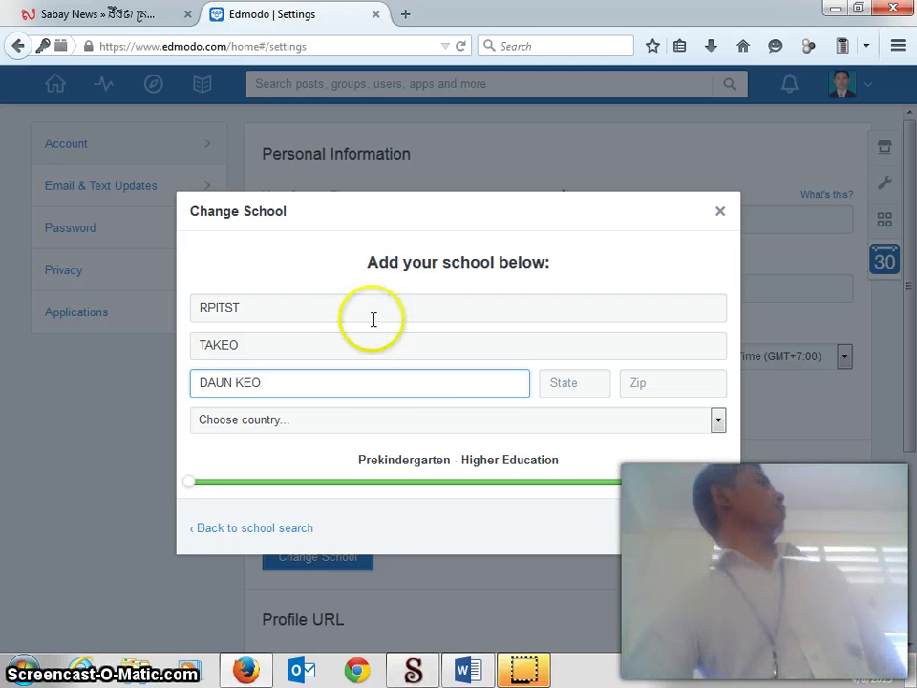
pyautogui.click(340, 419)
pyautogui.scroll(-7, 327, 321)
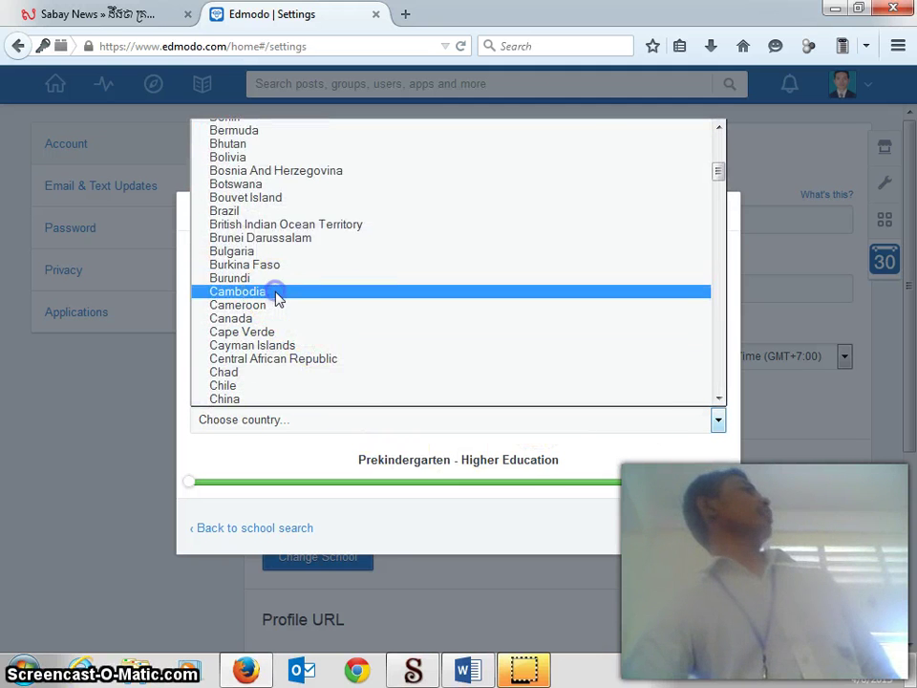
pyautogui.click(277, 292)
pyautogui.click(700, 536)
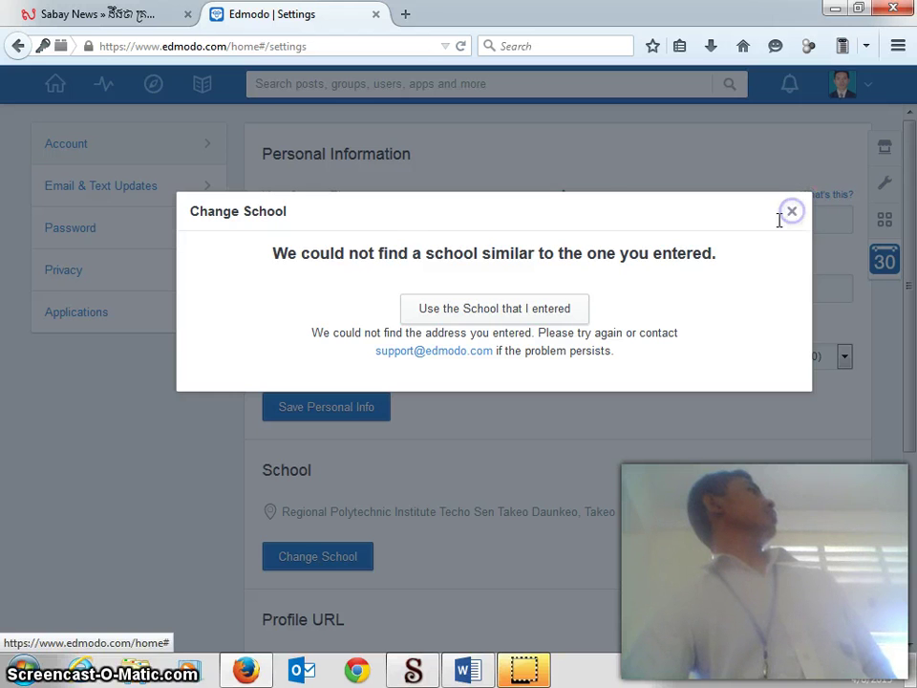
# Step: Close the school-not-found message and cancel the manual add-school form without saving
pyautogui.click(791, 211)
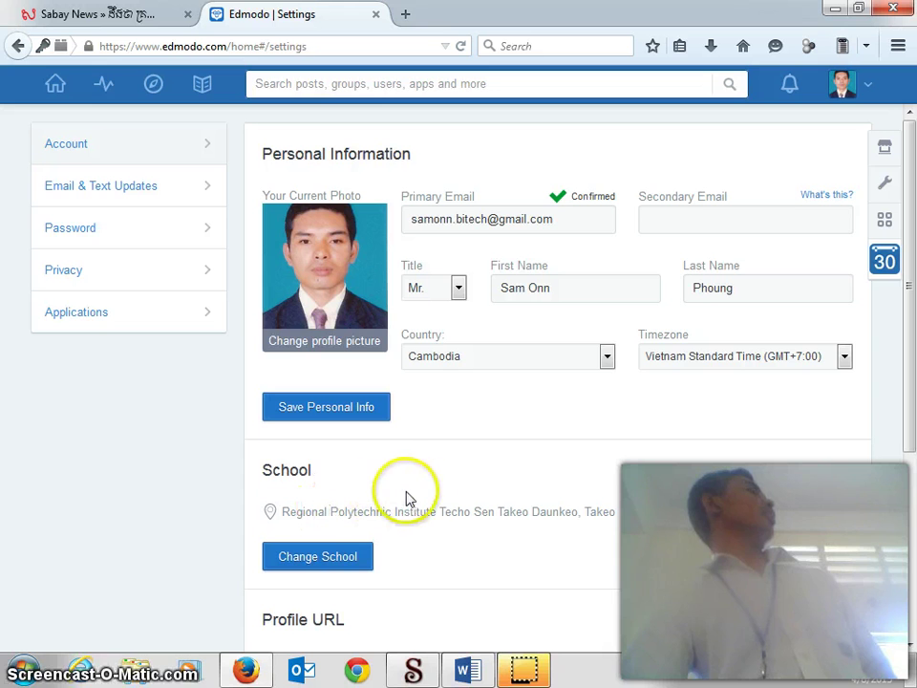
pyautogui.click(352, 567)
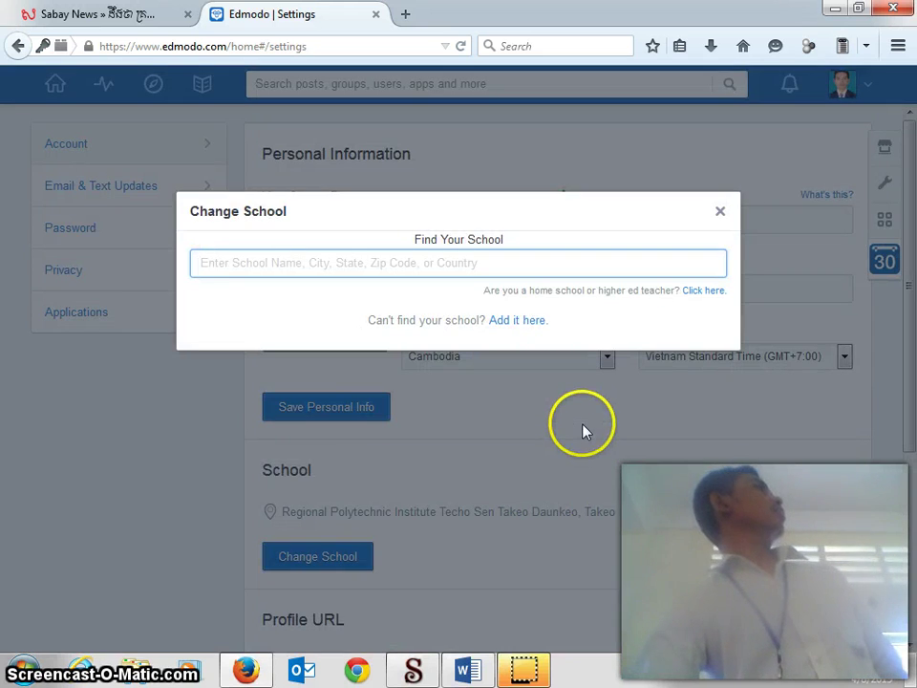
pyautogui.click(521, 325)
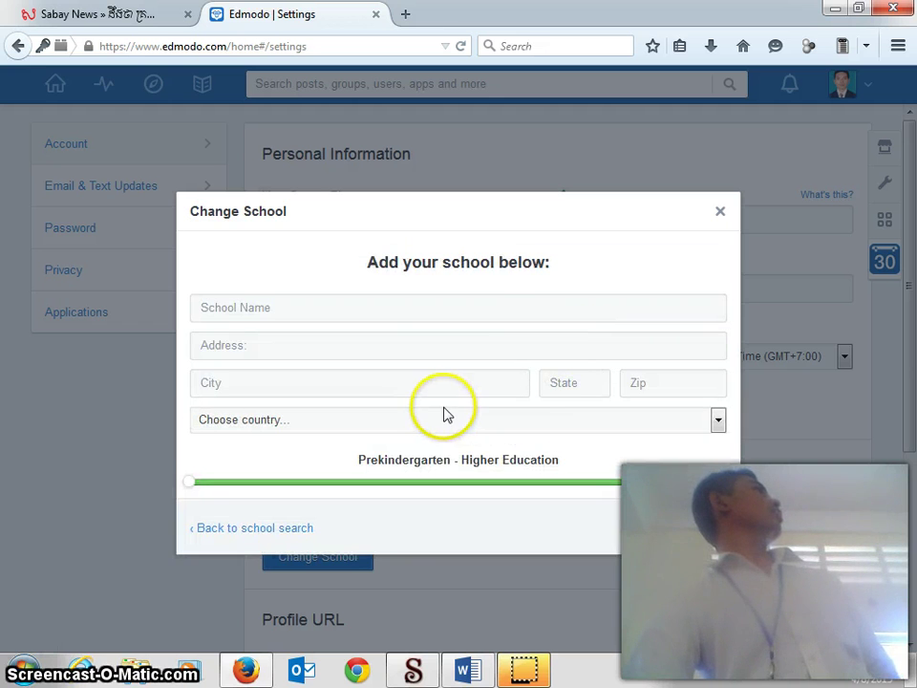
pyautogui.click(349, 310)
pyautogui.click(723, 212)
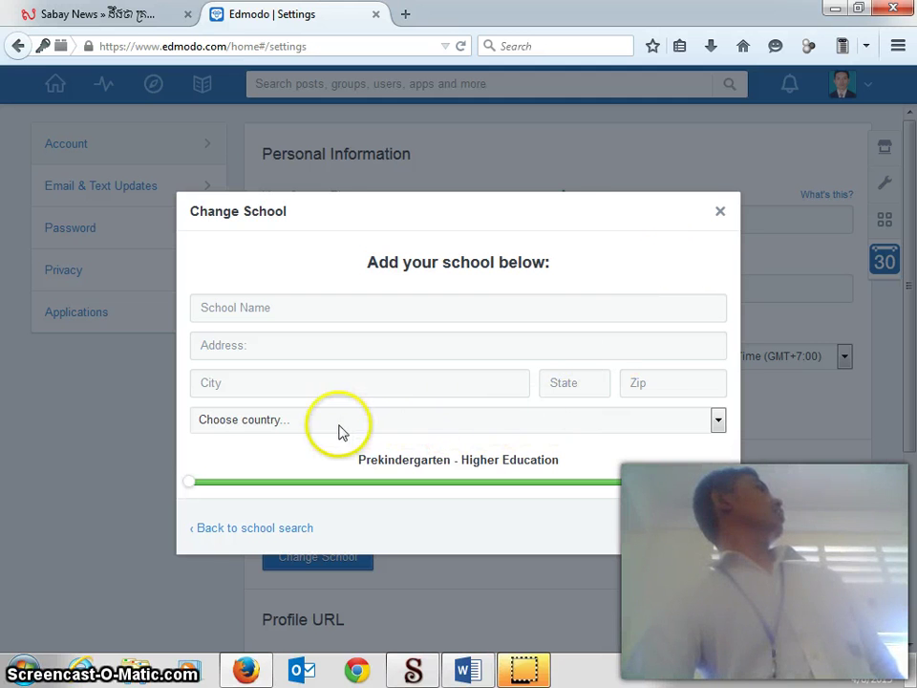
pyautogui.click(719, 212)
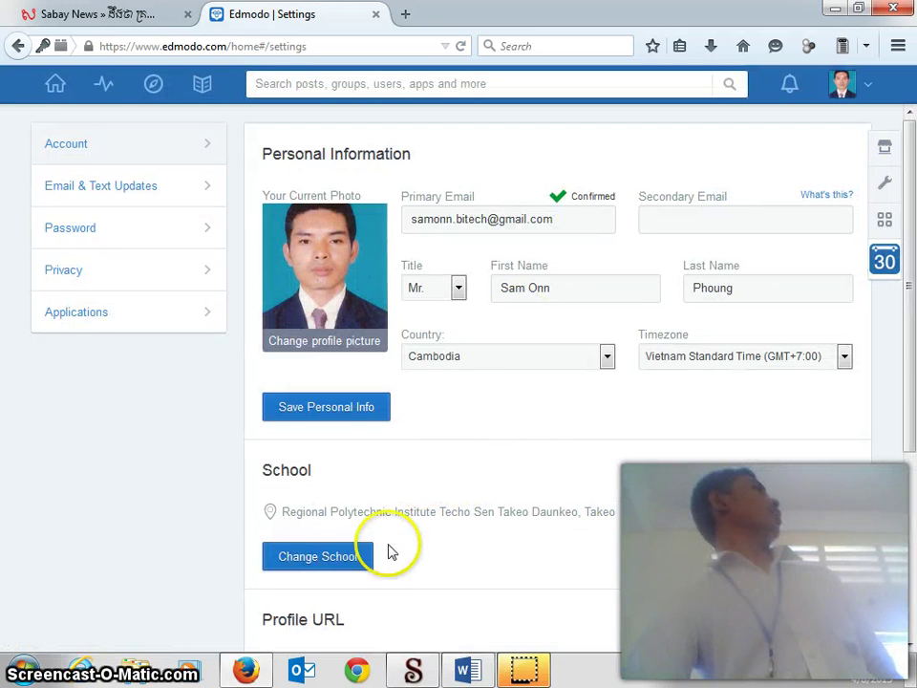
# Step: Abandon the add-school form once more and reopen Change School with an empty search
pyautogui.click(351, 561)
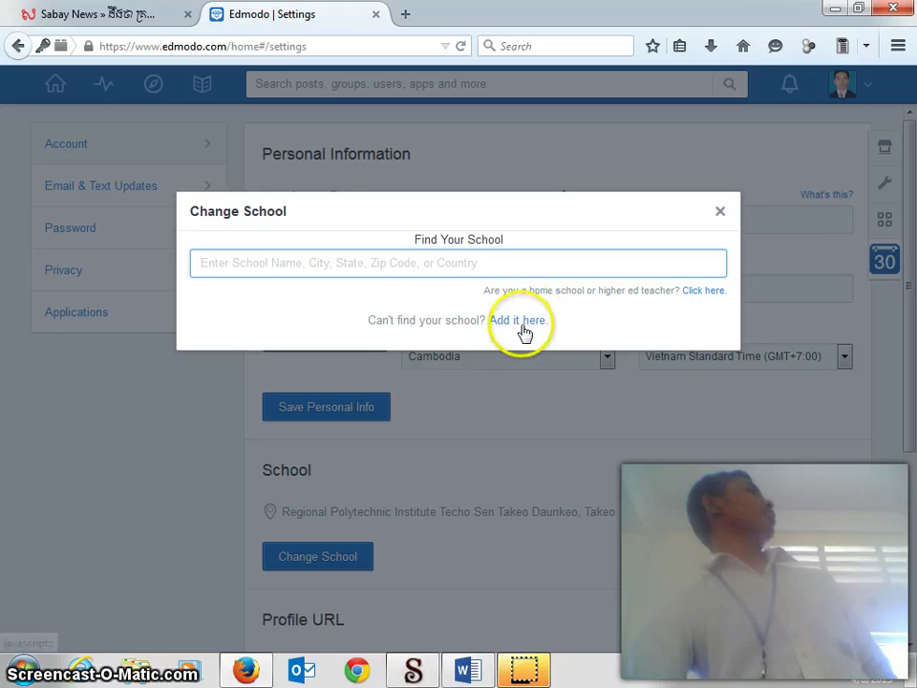
pyautogui.click(522, 325)
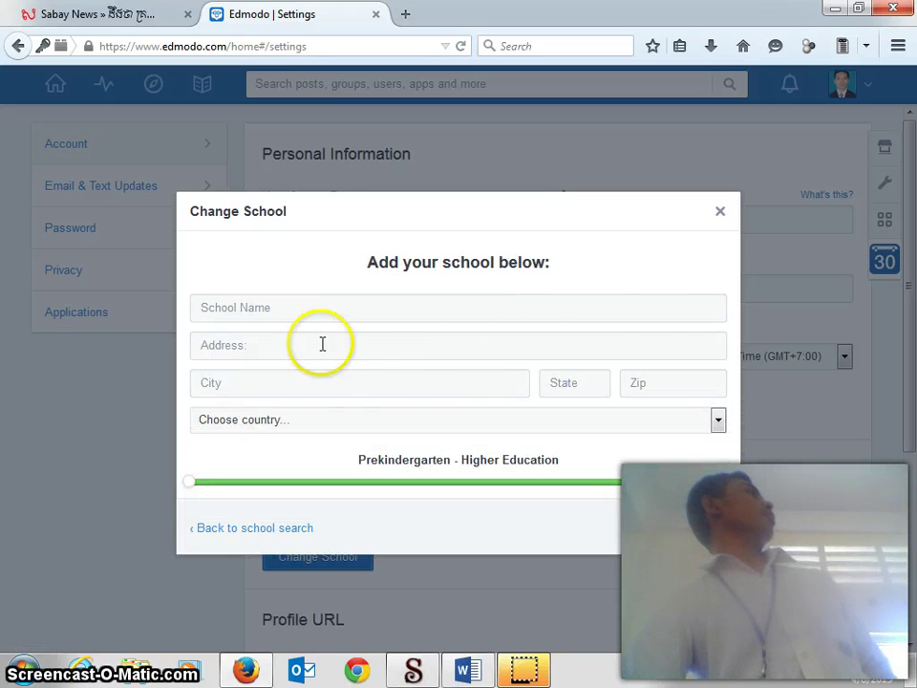
pyautogui.click(721, 214)
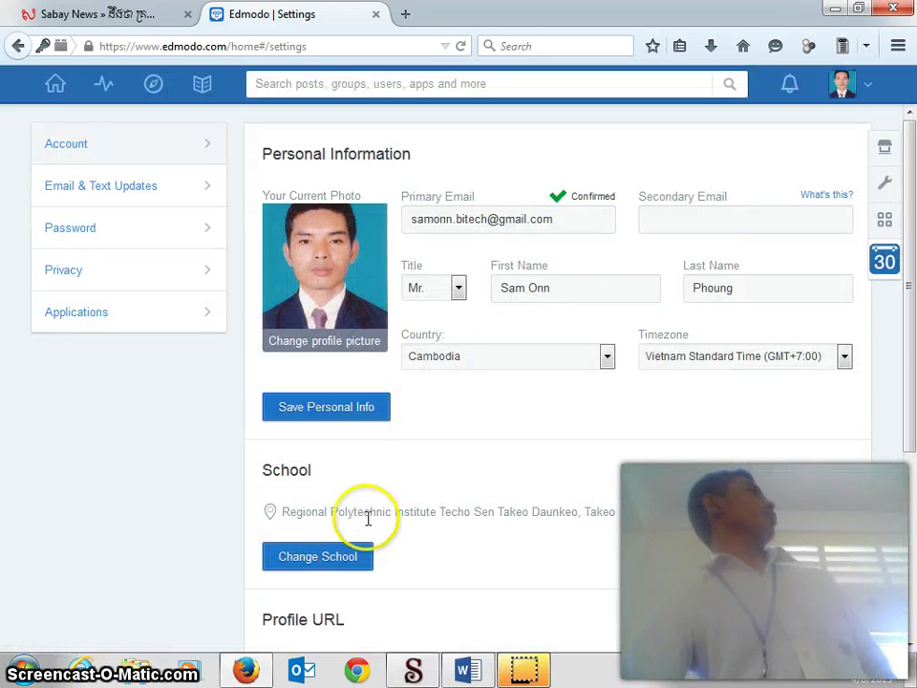
pyautogui.click(366, 556)
# Step: Search 'REGIONAL POLYTEC' and pick Regional Polytechnic Institute Techo Sen Takeo as the school
pyautogui.click(343, 266)
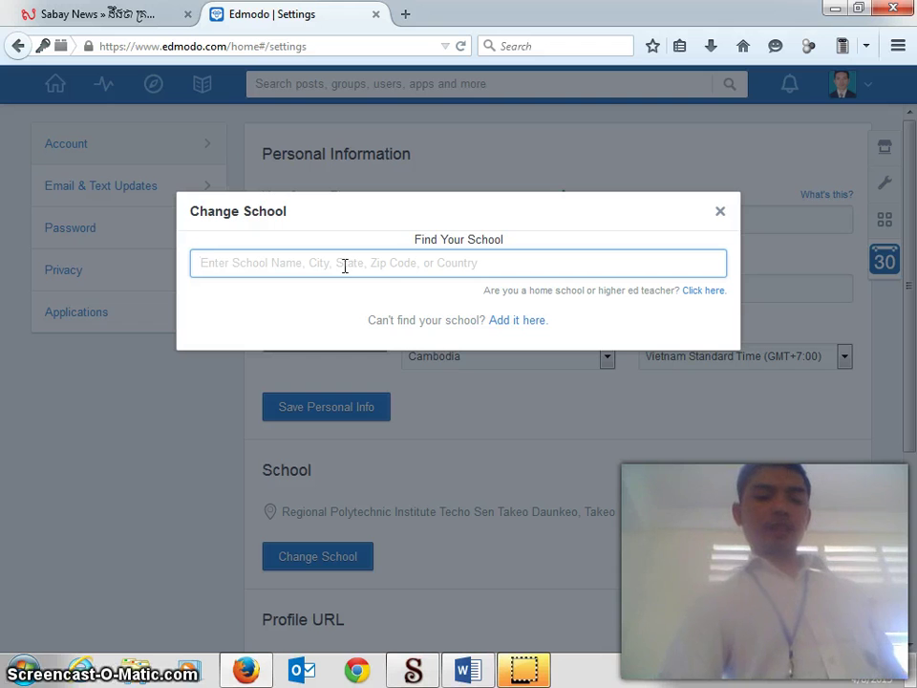
pyautogui.write('RE')
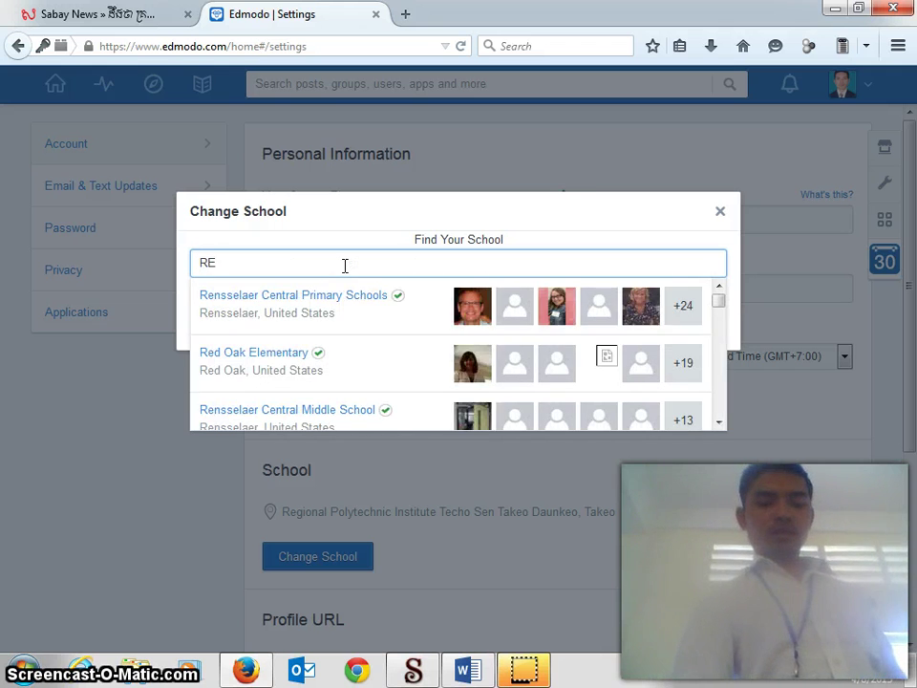
pyautogui.write('GION')
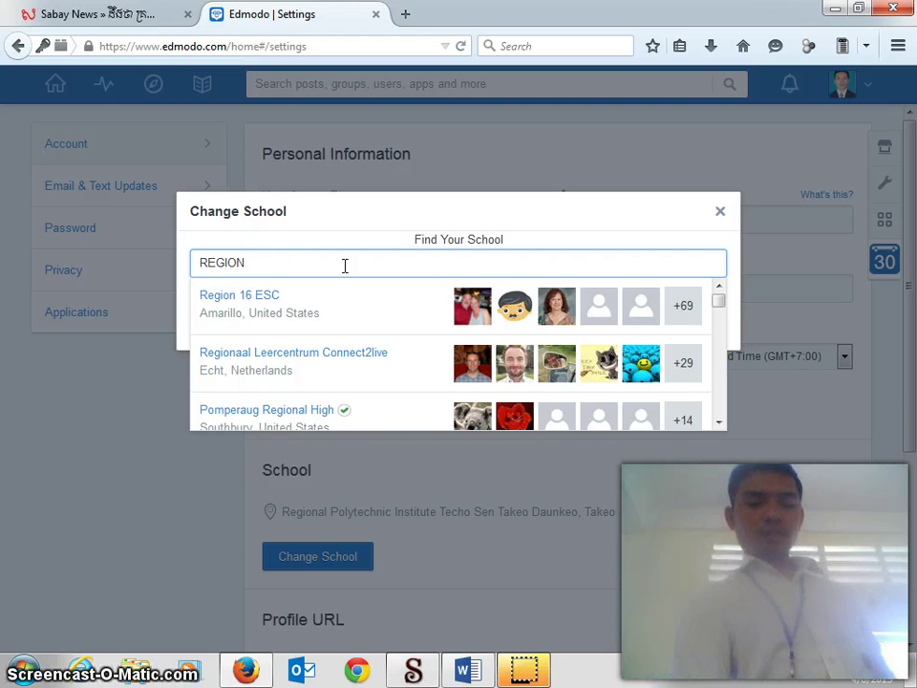
pyautogui.write('AL')
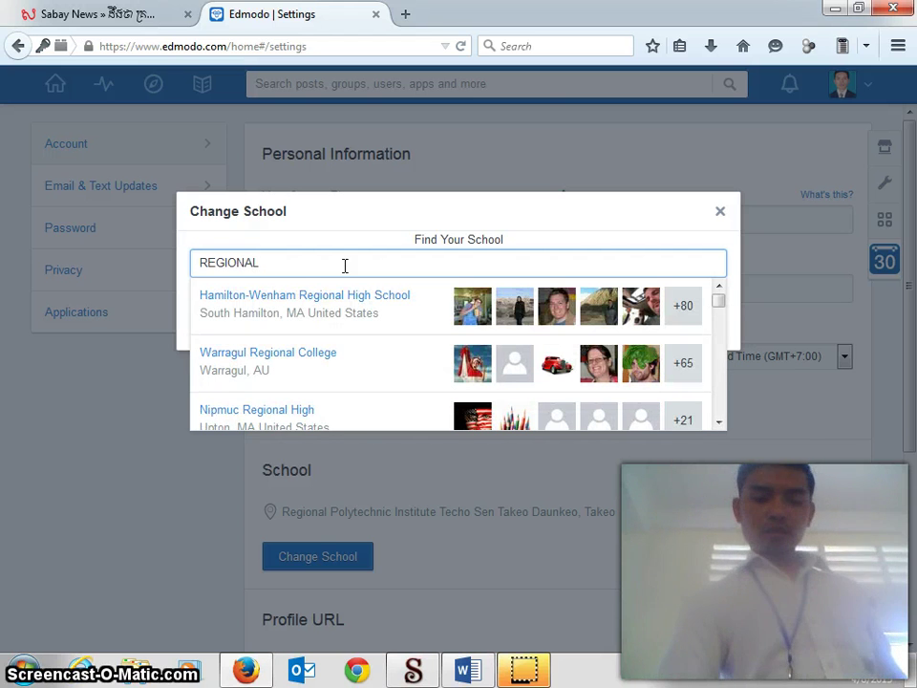
pyautogui.write('  POLY')
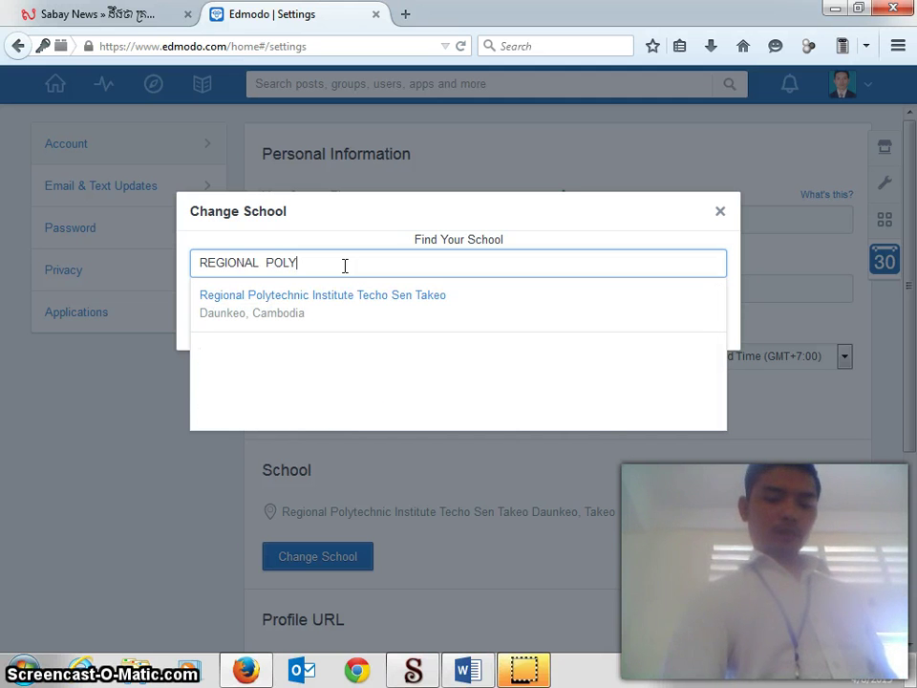
pyautogui.write('TEC')
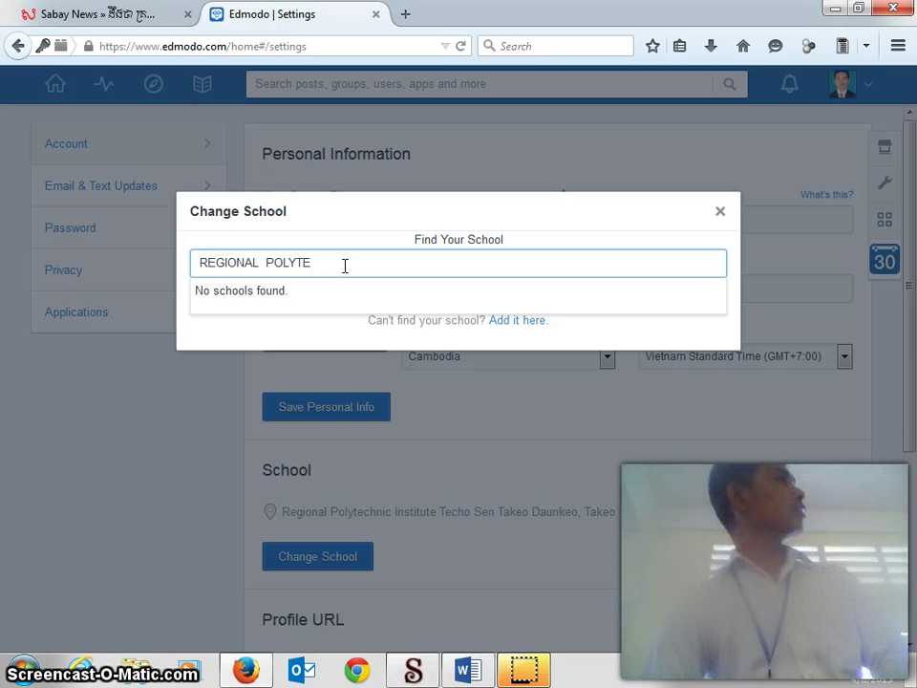
pyautogui.press('BackSpace')
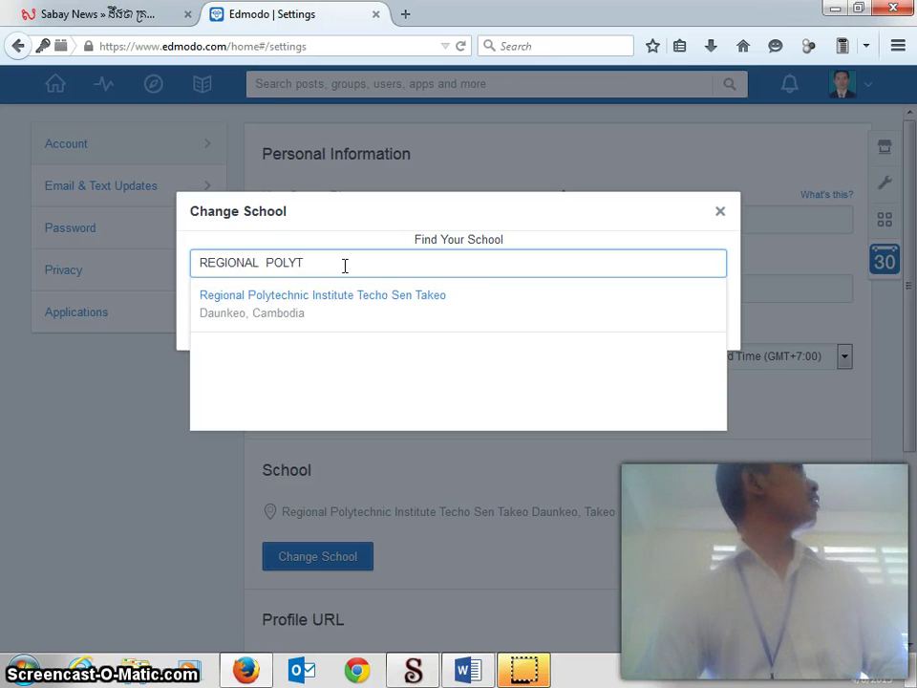
pyautogui.click(310, 305)
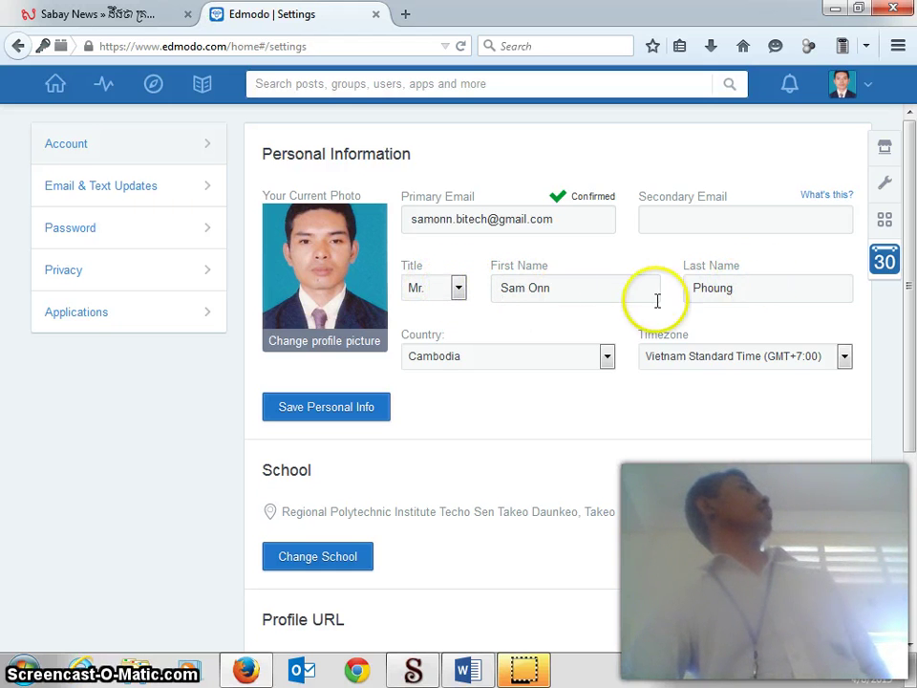
# Step: Return to the home feed showing the three groups and latest quiz posts
pyautogui.click(869, 91)
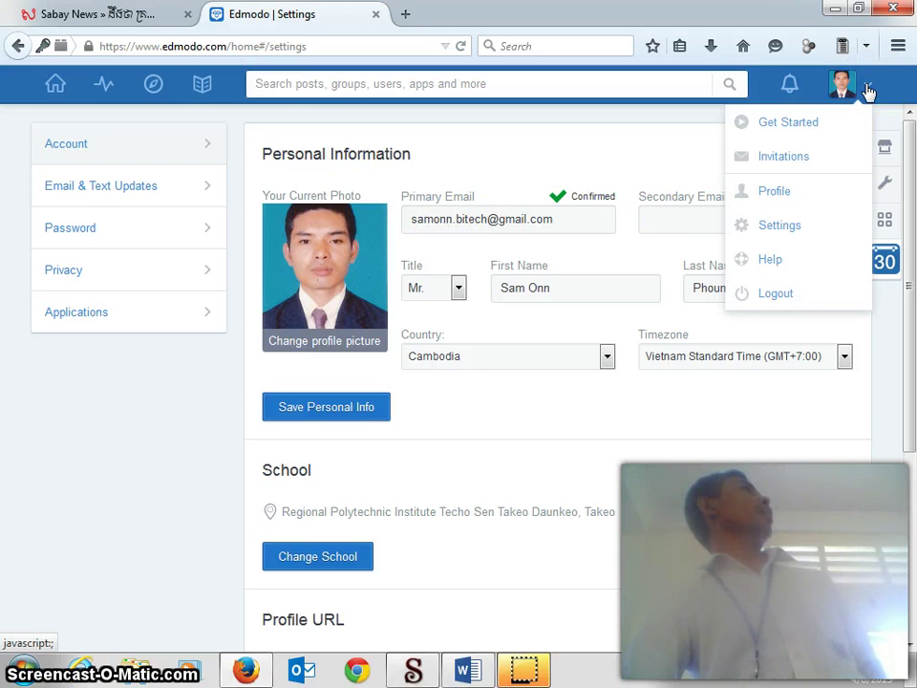
pyautogui.click(781, 199)
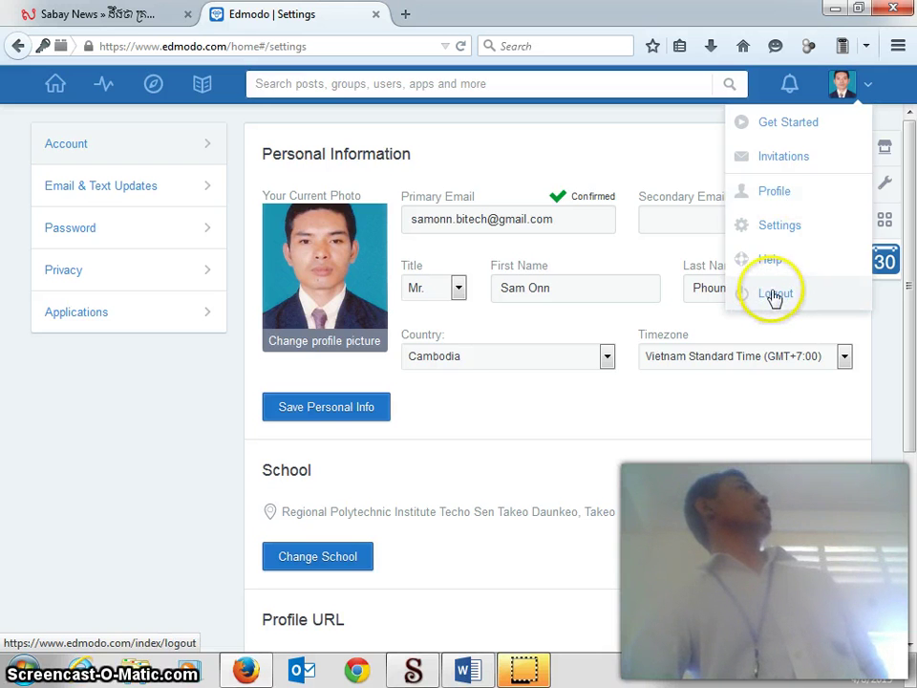
pyautogui.click(873, 91)
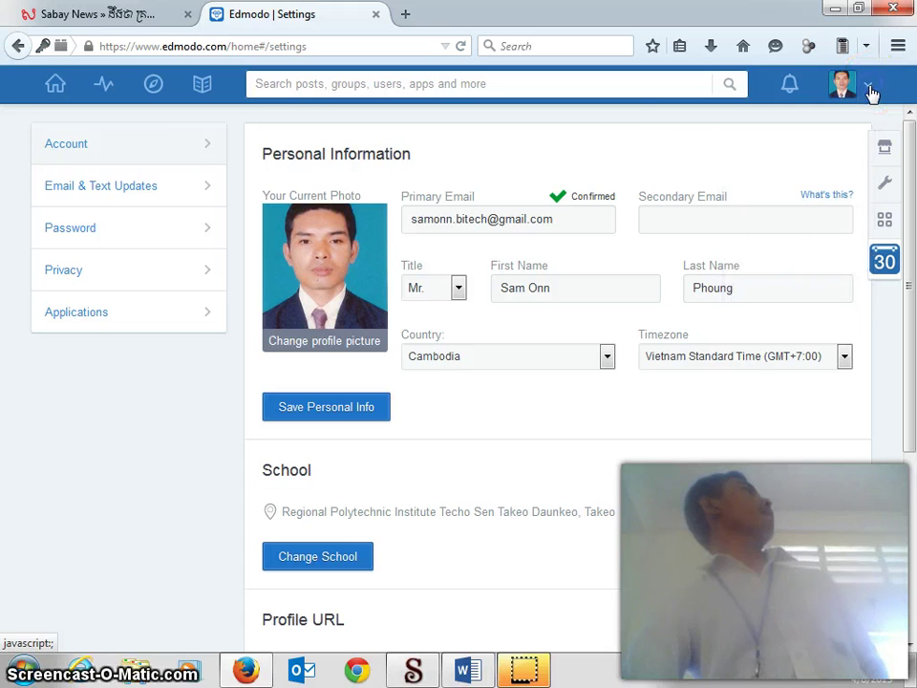
pyautogui.click(57, 86)
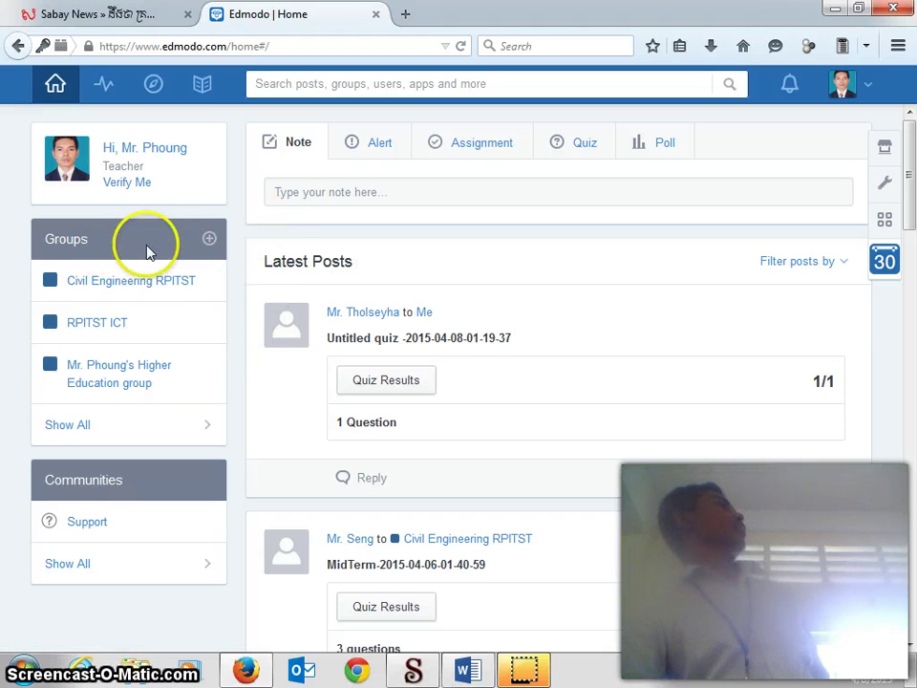
# Step: Create a new group from the Groups + menu and name it BAICT FUNDAMENTAL
pyautogui.click(211, 239)
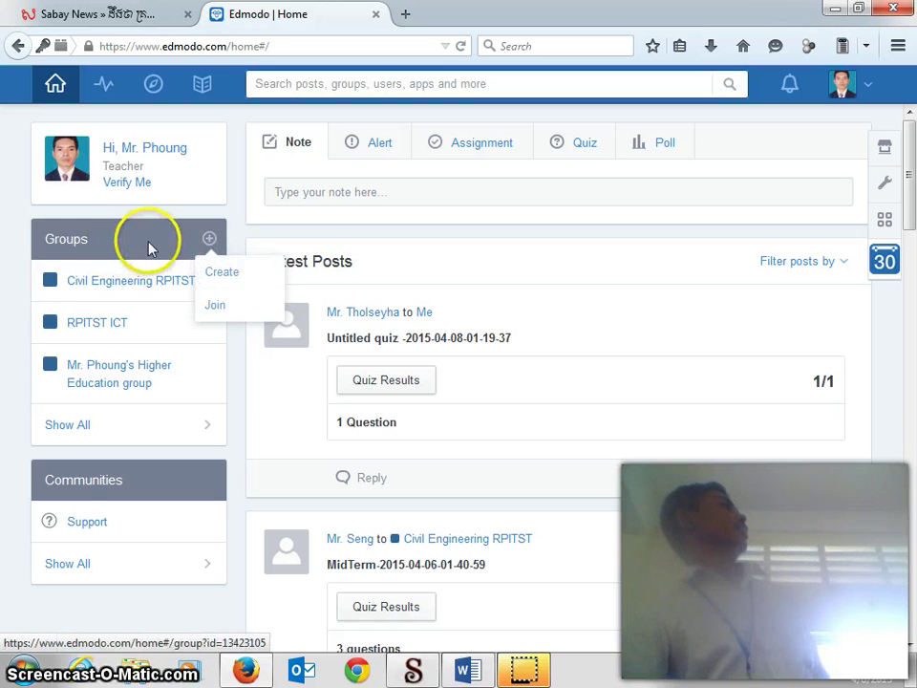
pyautogui.click(219, 274)
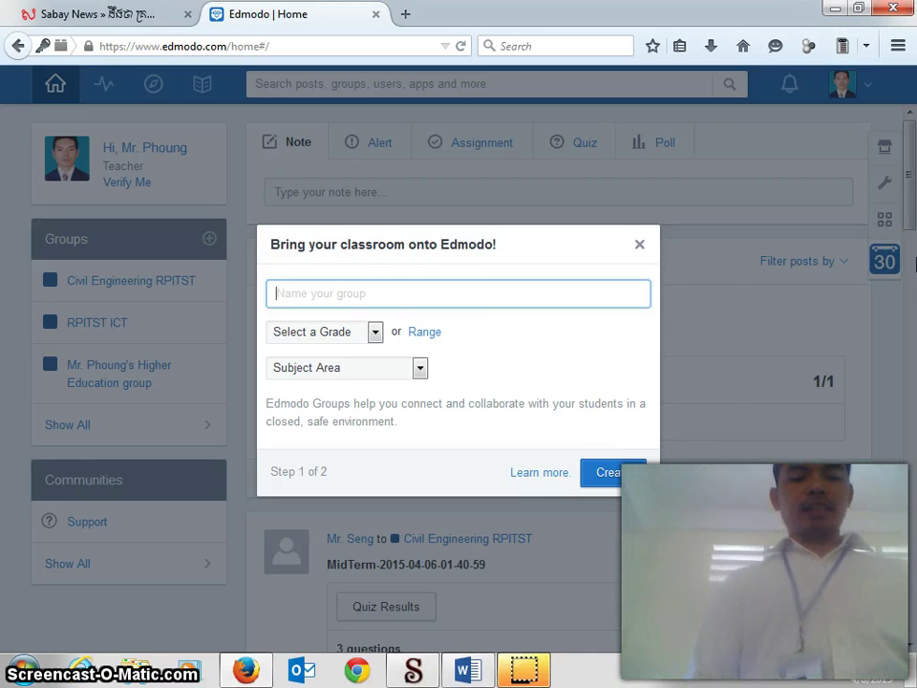
pyautogui.write('baict')
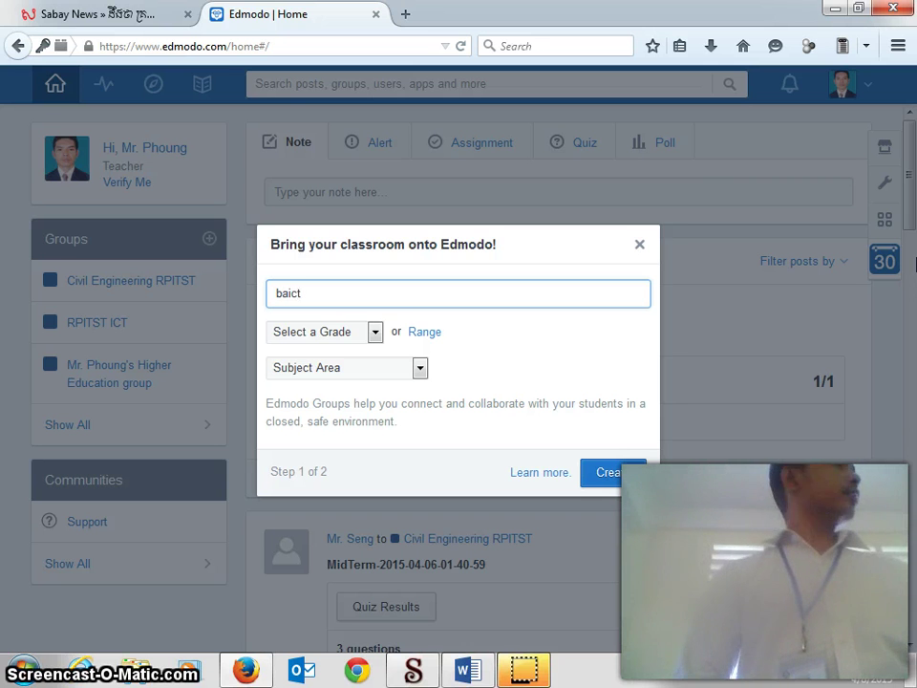
pyautogui.press('BackSpace')
pyautogui.press('BackSpace')
pyautogui.press('BackSpace')
pyautogui.press('BackSpace')
pyautogui.press('BackSpace')
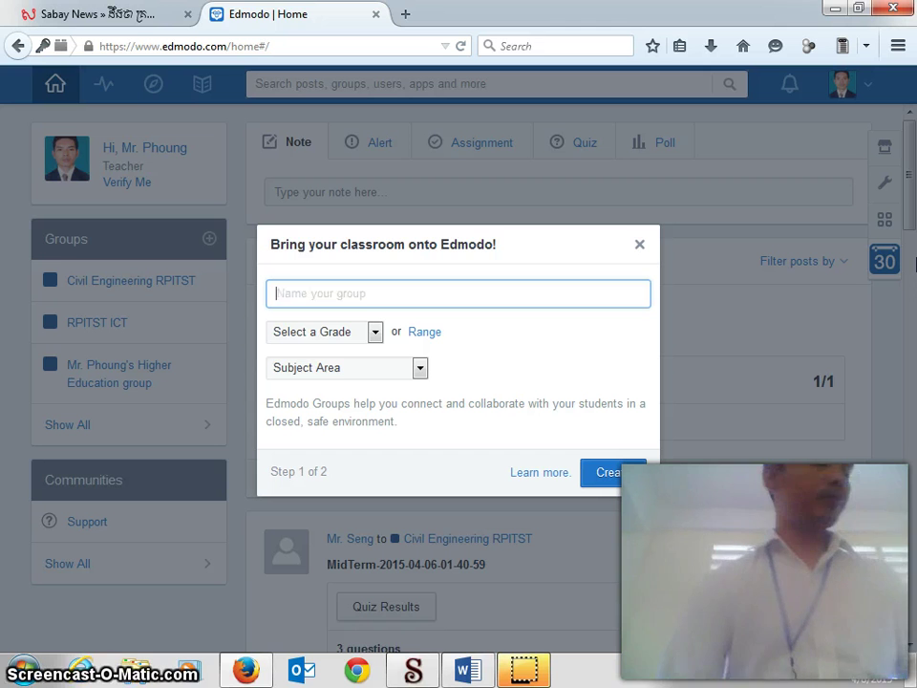
pyautogui.write('BA')
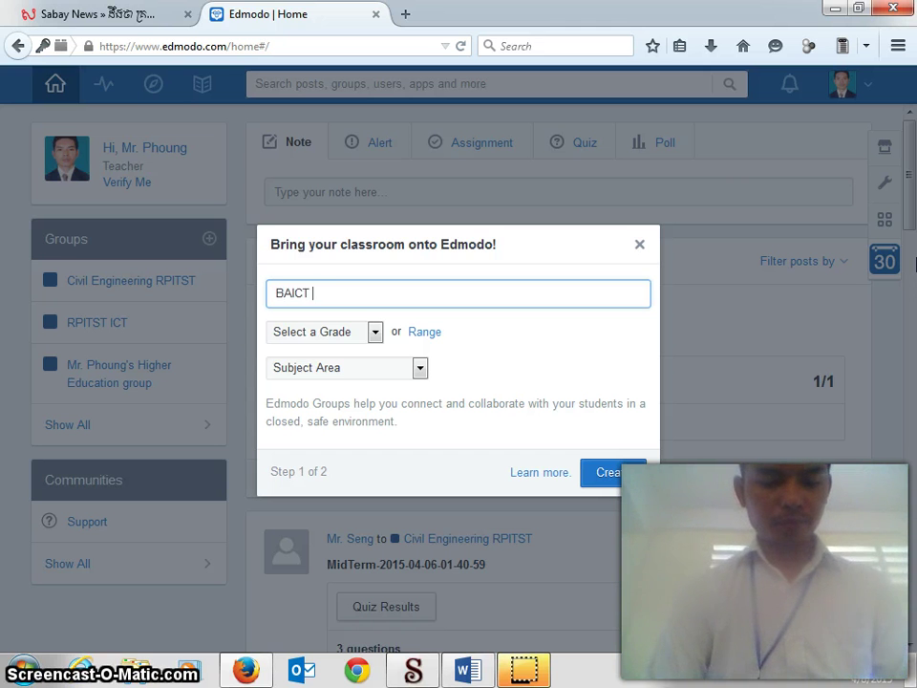
pyautogui.write('ICT ')
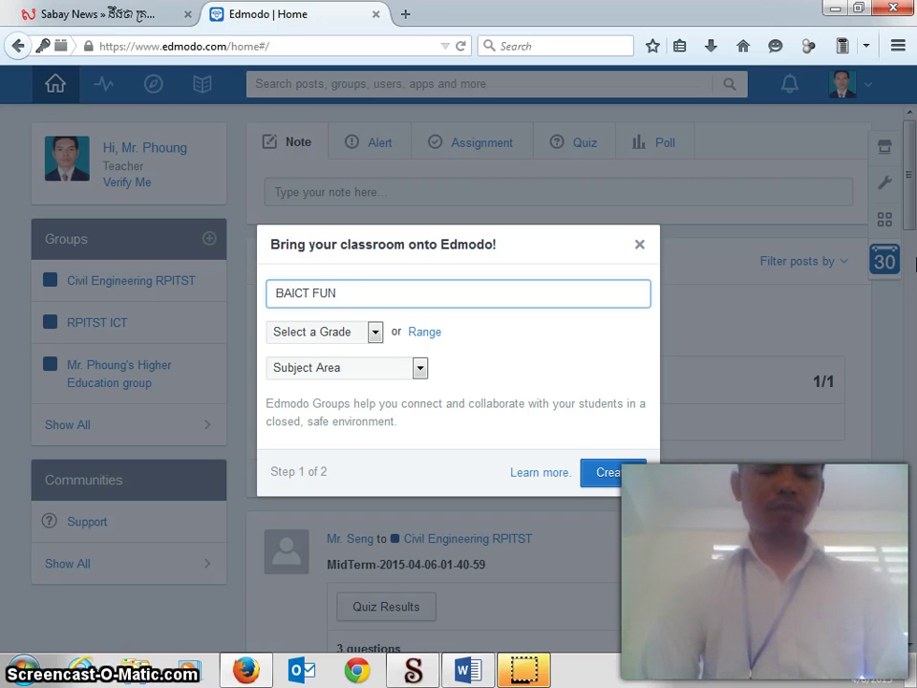
pyautogui.write('FUNDA')
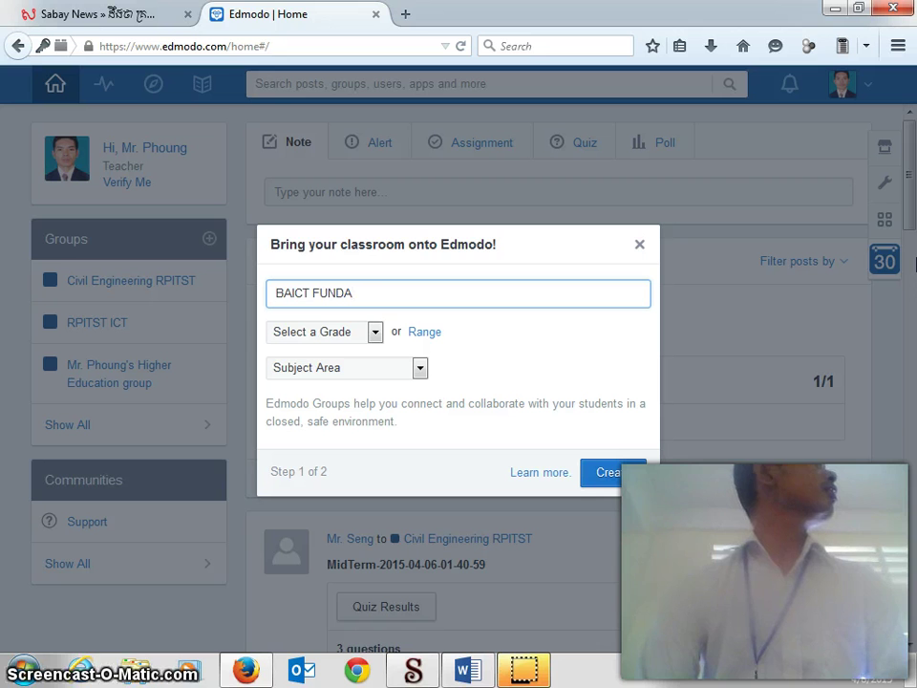
pyautogui.write('MENTAL')
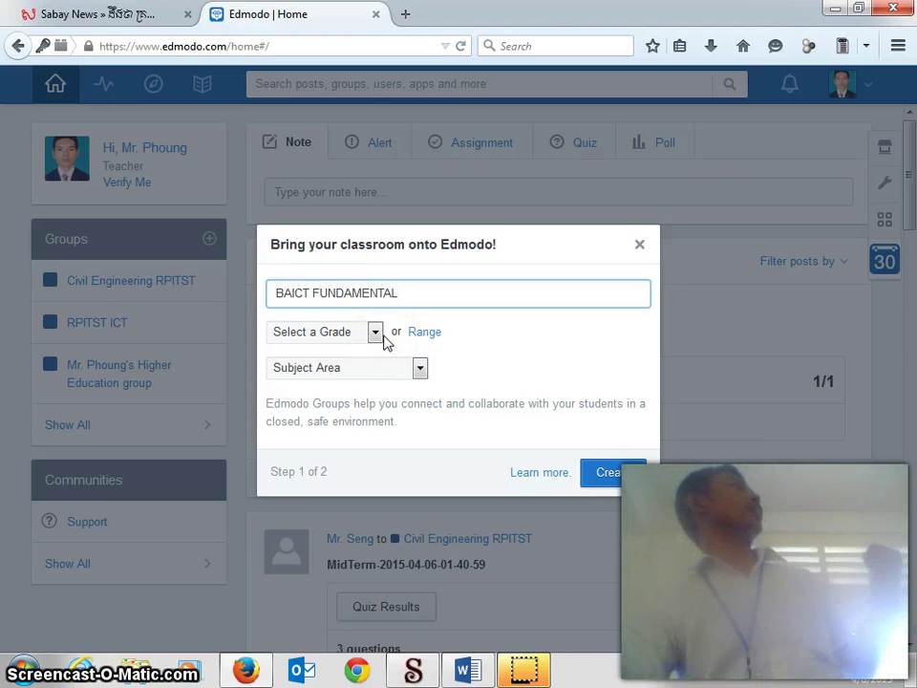
pyautogui.click(371, 337)
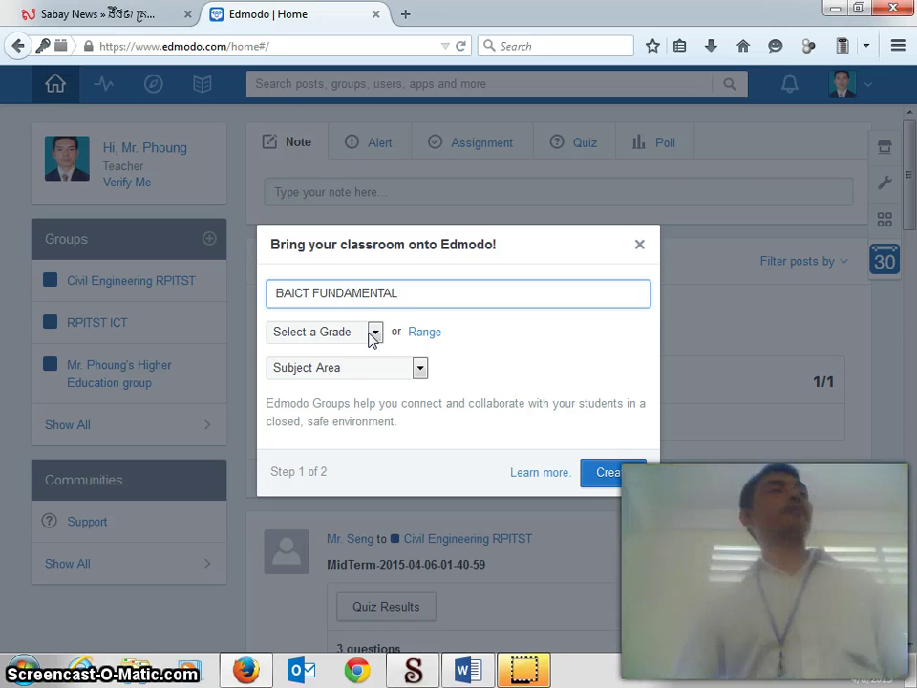
# Step: Set grade to Higher Education and subject area to Computer Technology, then create the group
pyautogui.click(379, 334)
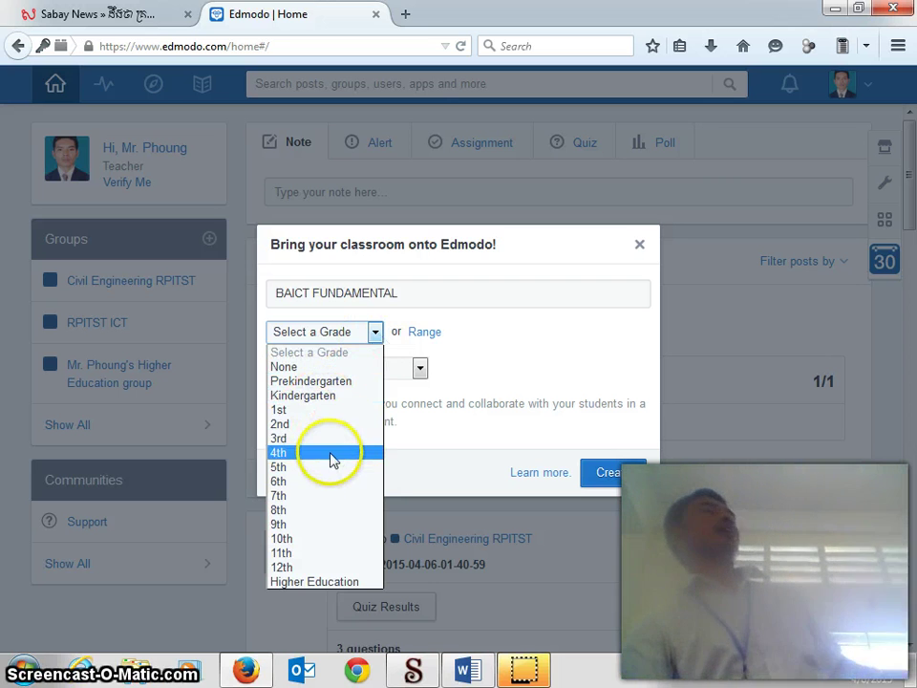
pyautogui.click(340, 585)
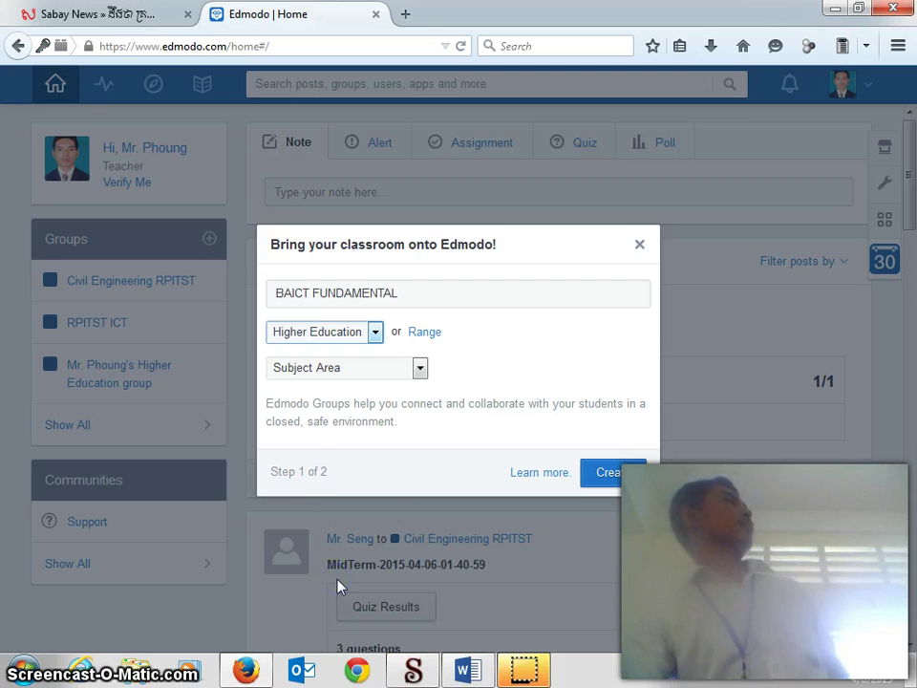
pyautogui.click(420, 370)
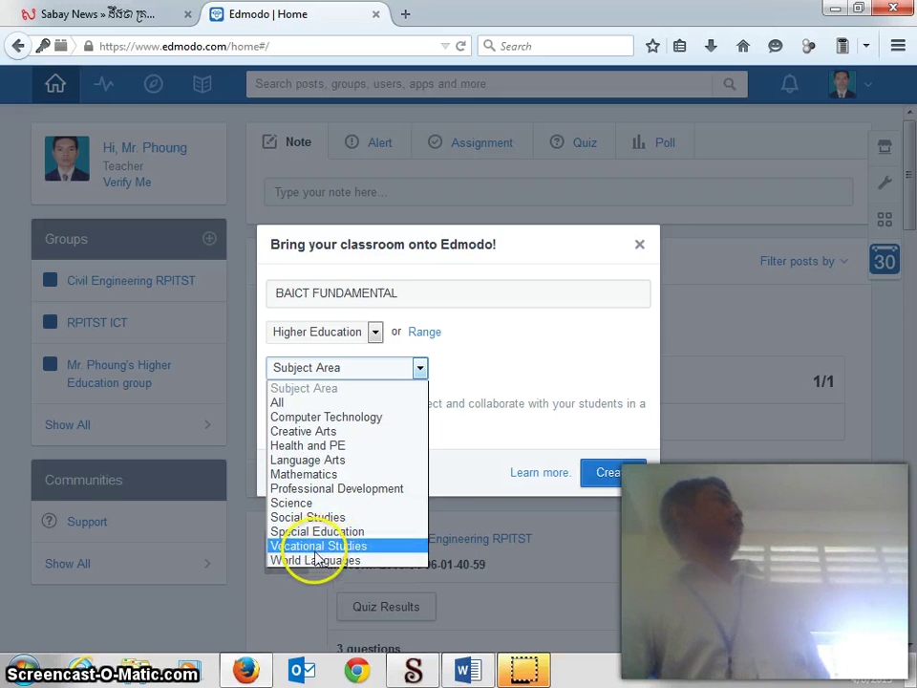
pyautogui.click(342, 420)
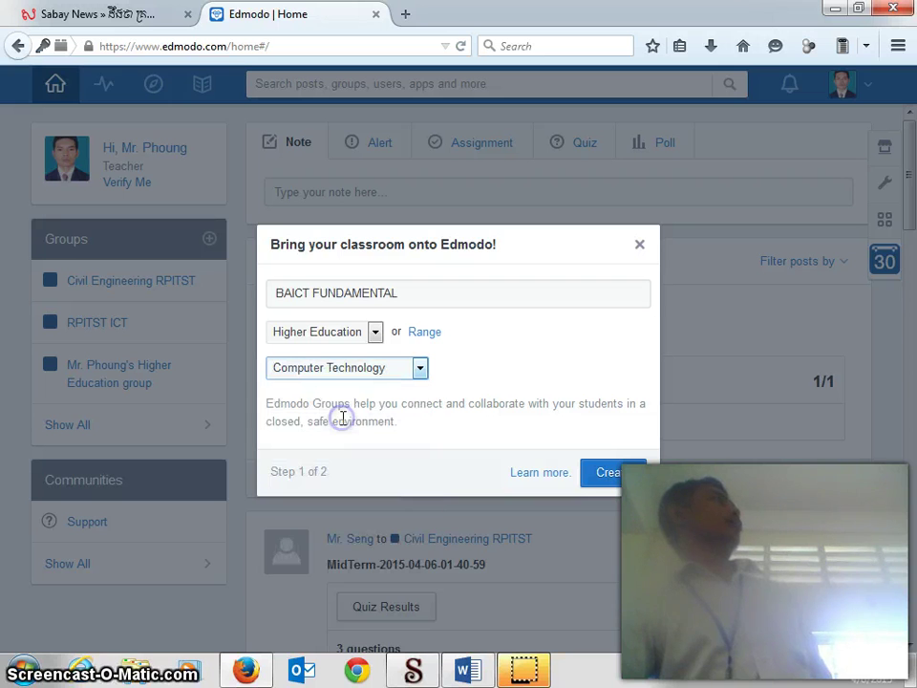
pyautogui.click(610, 472)
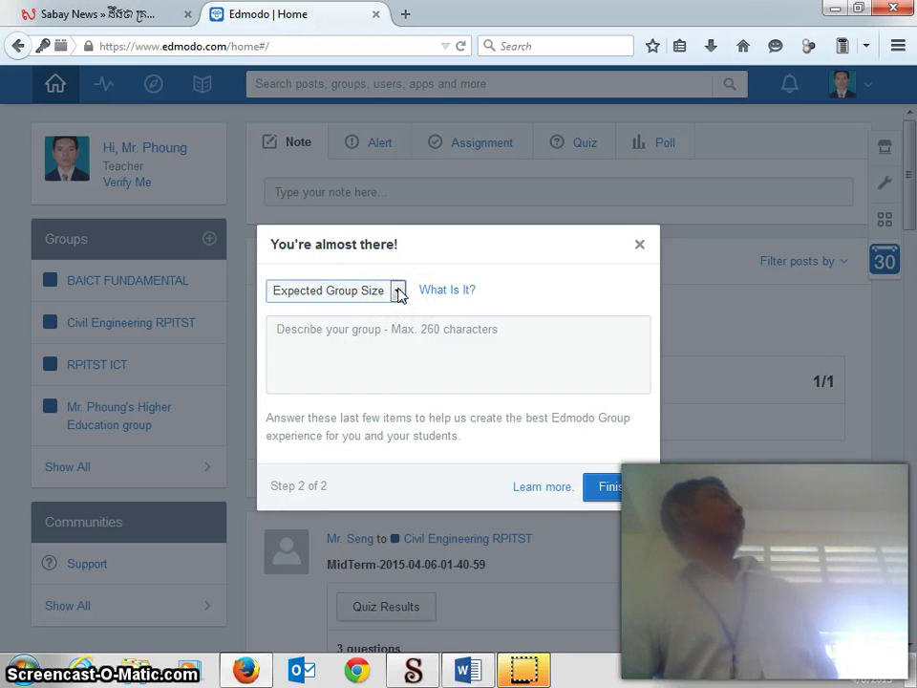
# Step: Choose 26+ as the expected group size and finish the setup
pyautogui.click(399, 293)
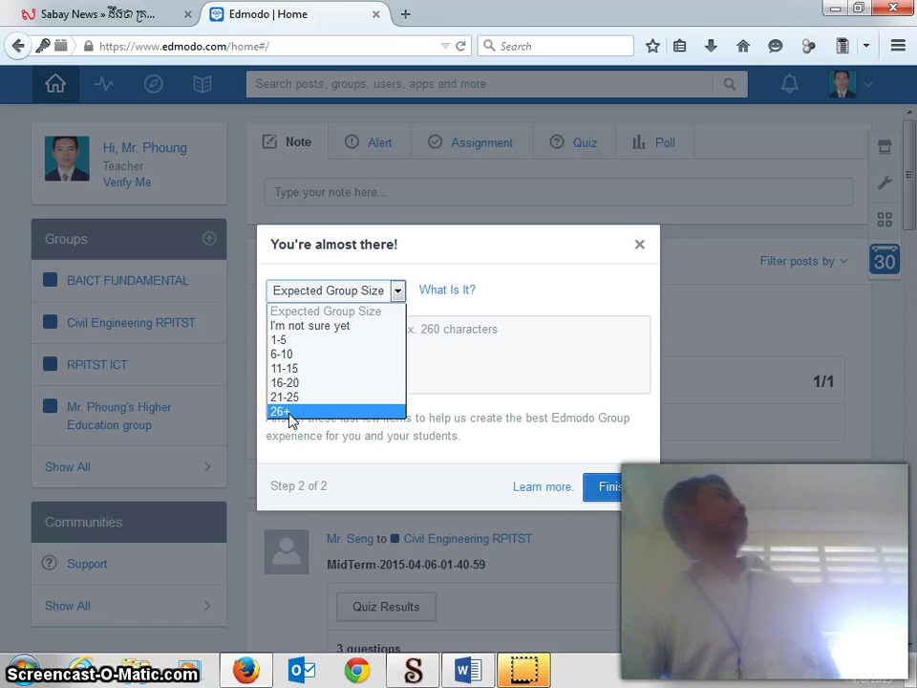
pyautogui.click(283, 411)
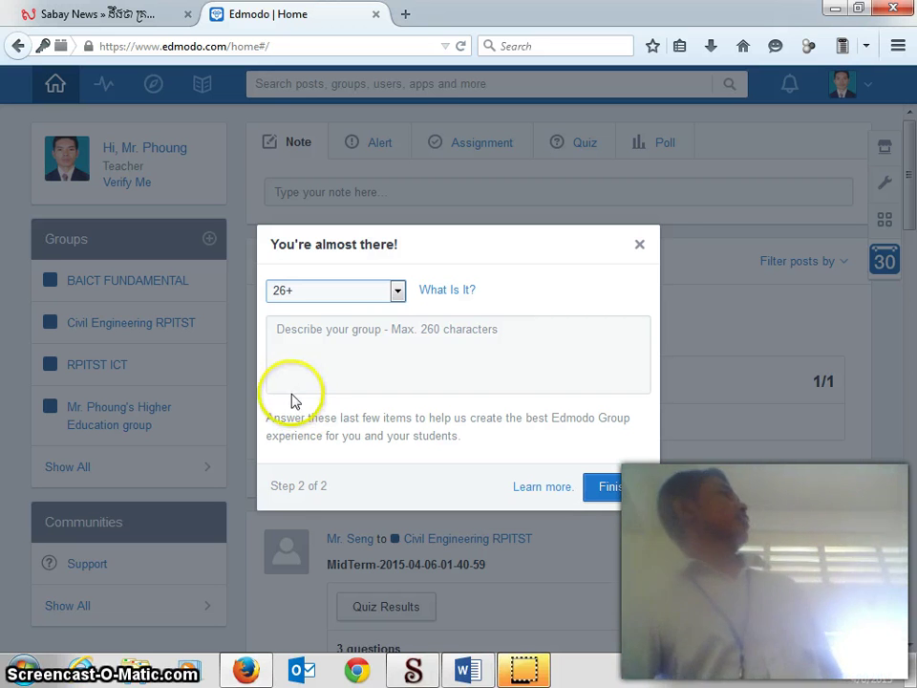
pyautogui.click(610, 487)
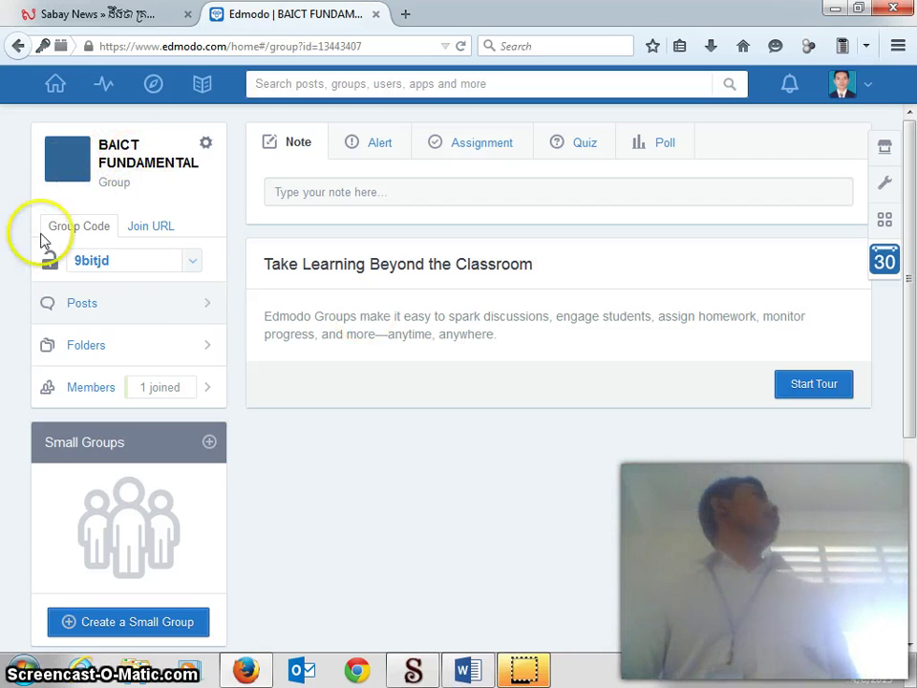
# Step: Select the group code, switch to showing the Join URL, and start inviting members
pyautogui.click(150, 256)
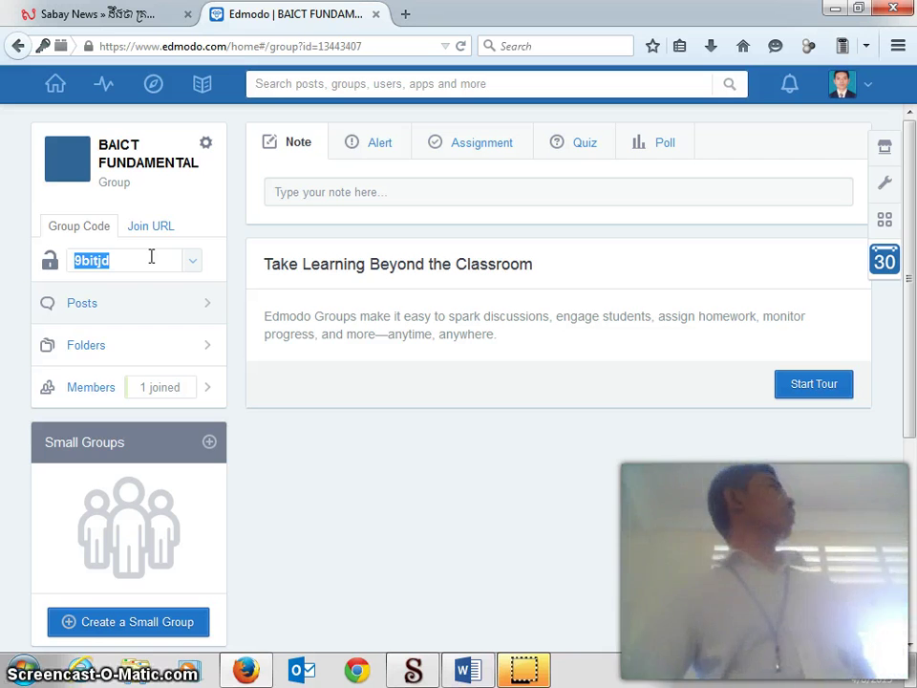
pyautogui.click(123, 267)
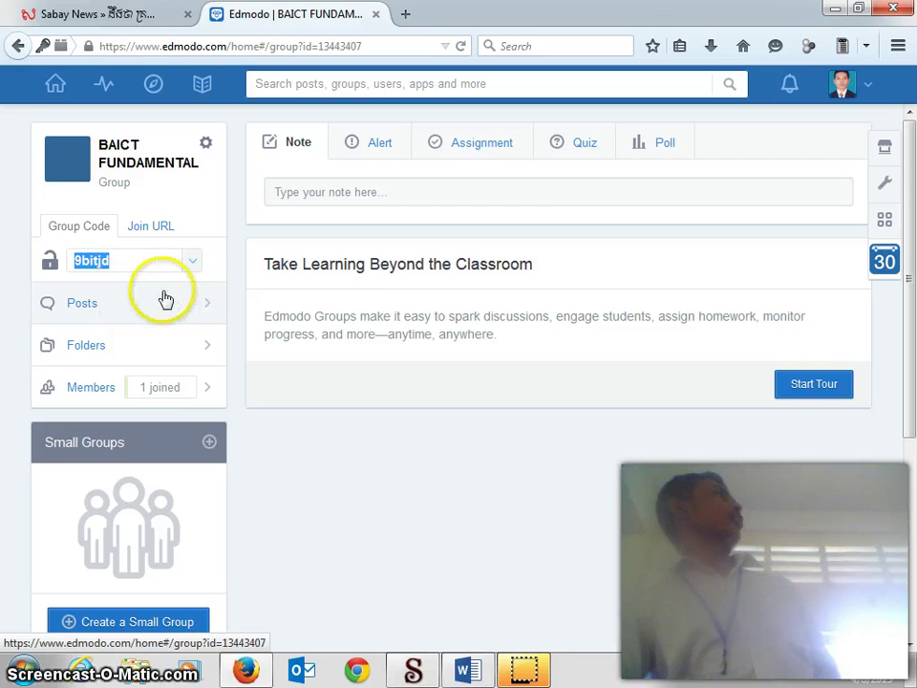
pyautogui.click(156, 235)
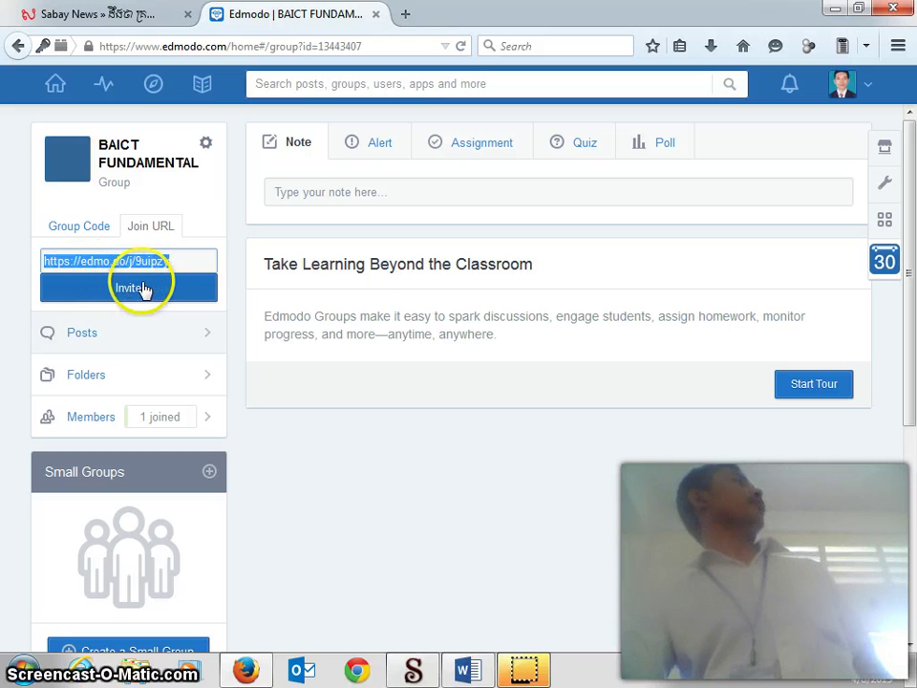
pyautogui.click(144, 292)
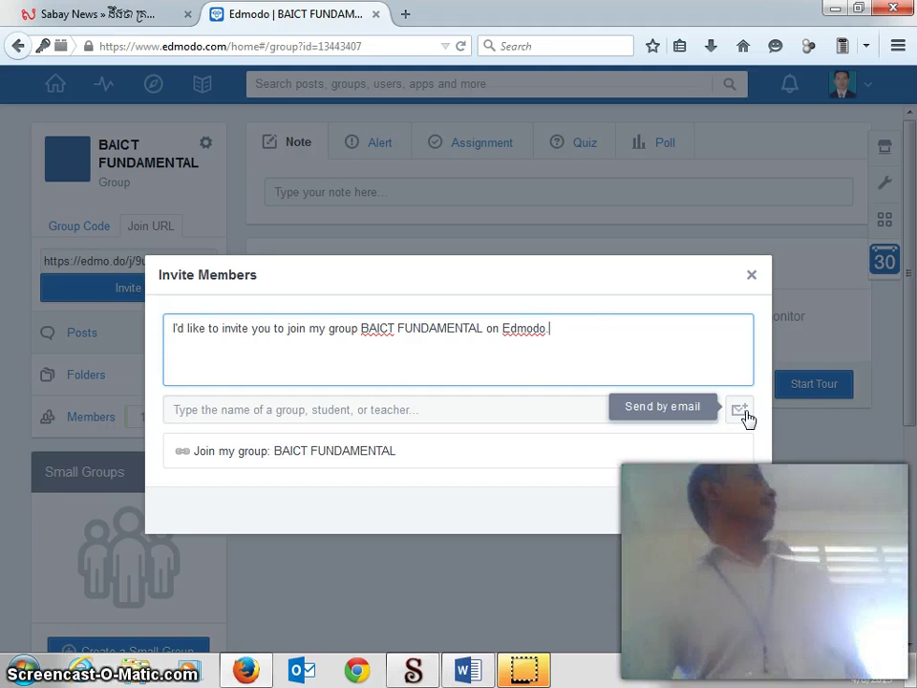
# Step: Enter an invitee's e-mail address for an email invitation, then close Invite Members unsent
pyautogui.click(727, 414)
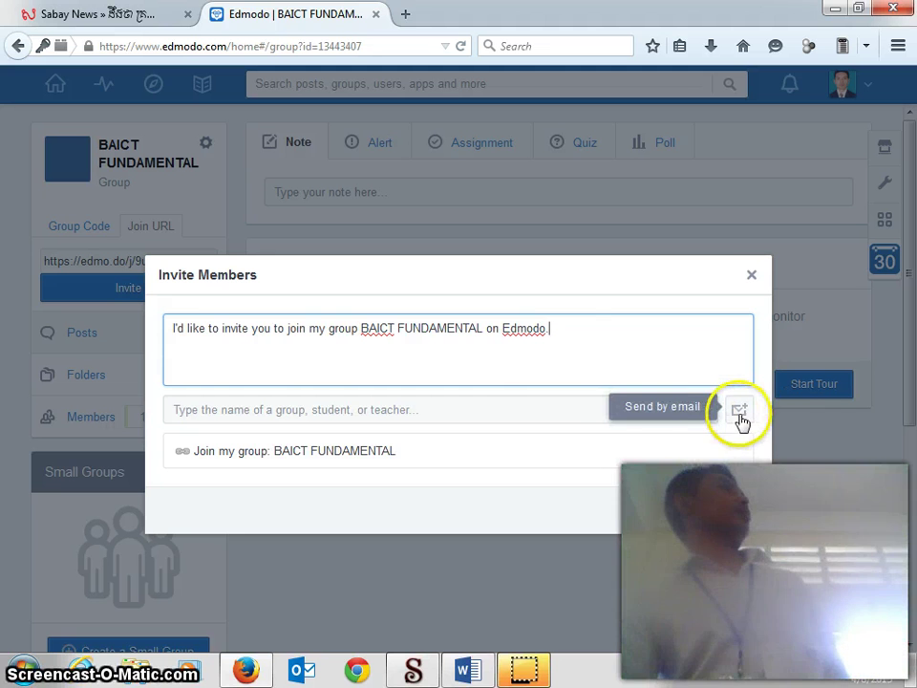
pyautogui.click(742, 413)
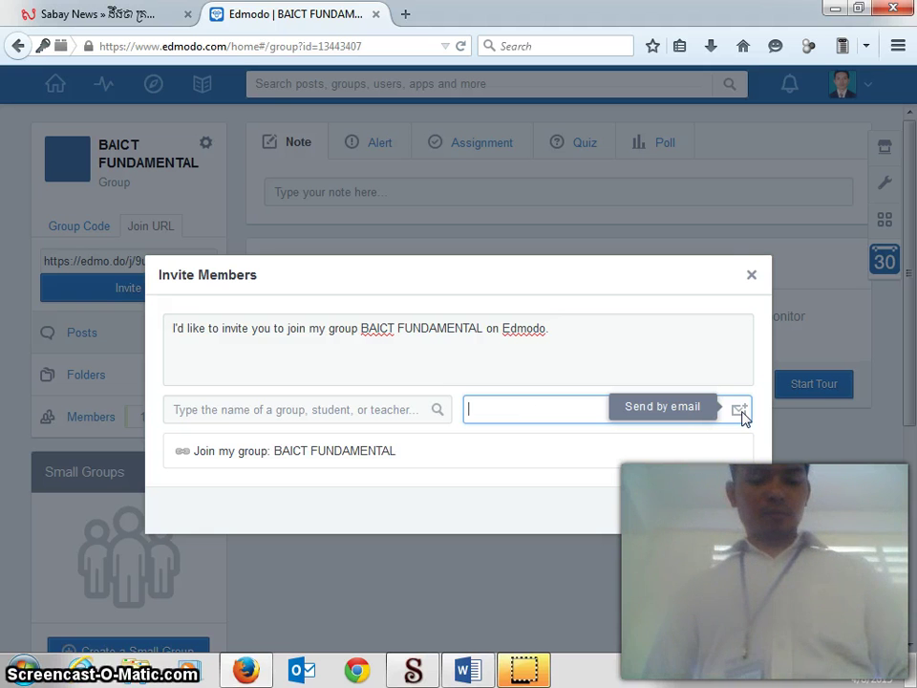
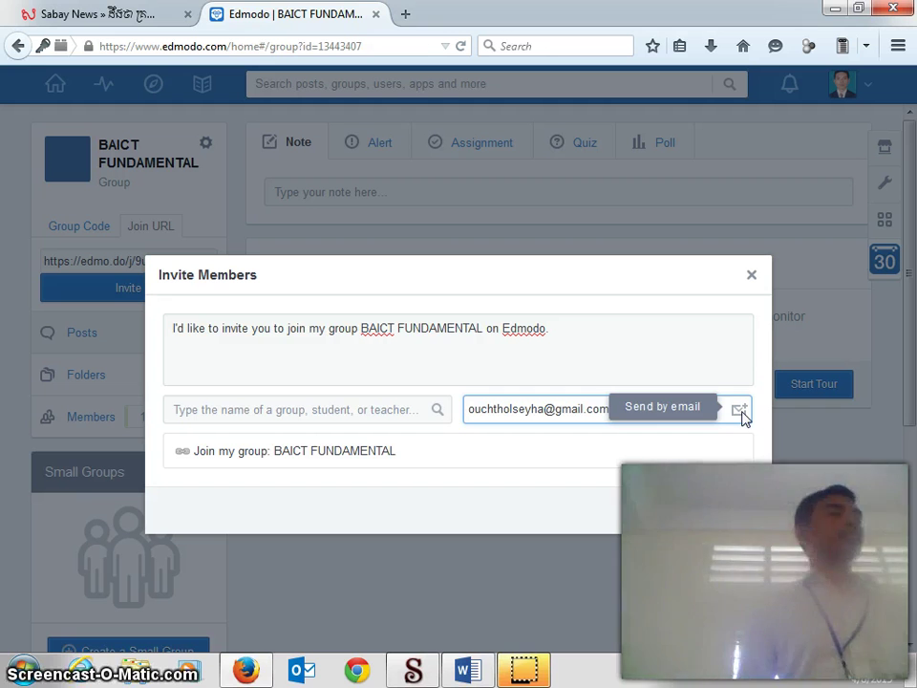
pyautogui.click(632, 408)
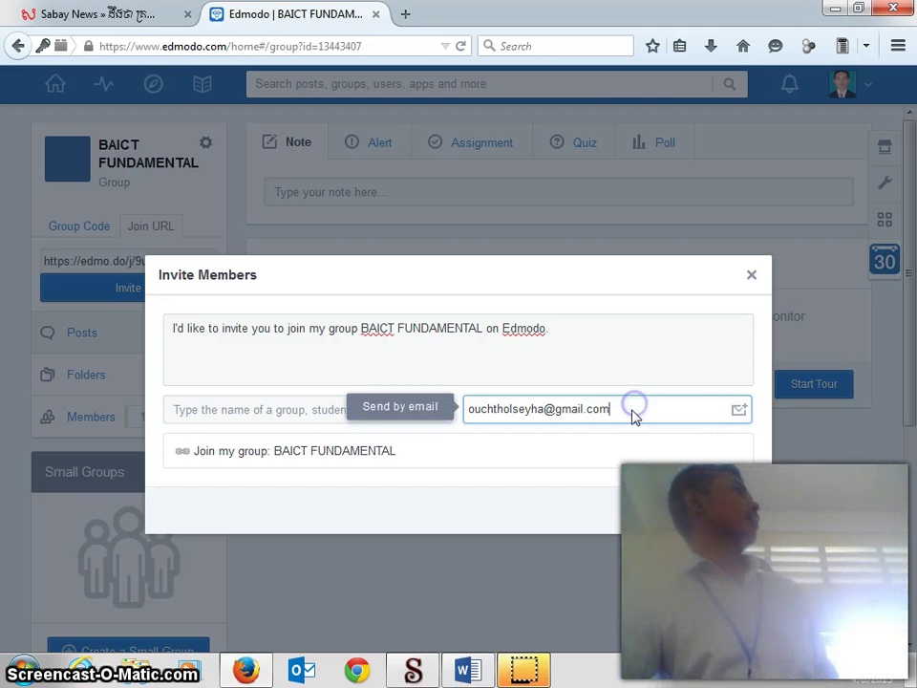
pyautogui.moveTo(621, 412); pyautogui.dragTo(516, 427)
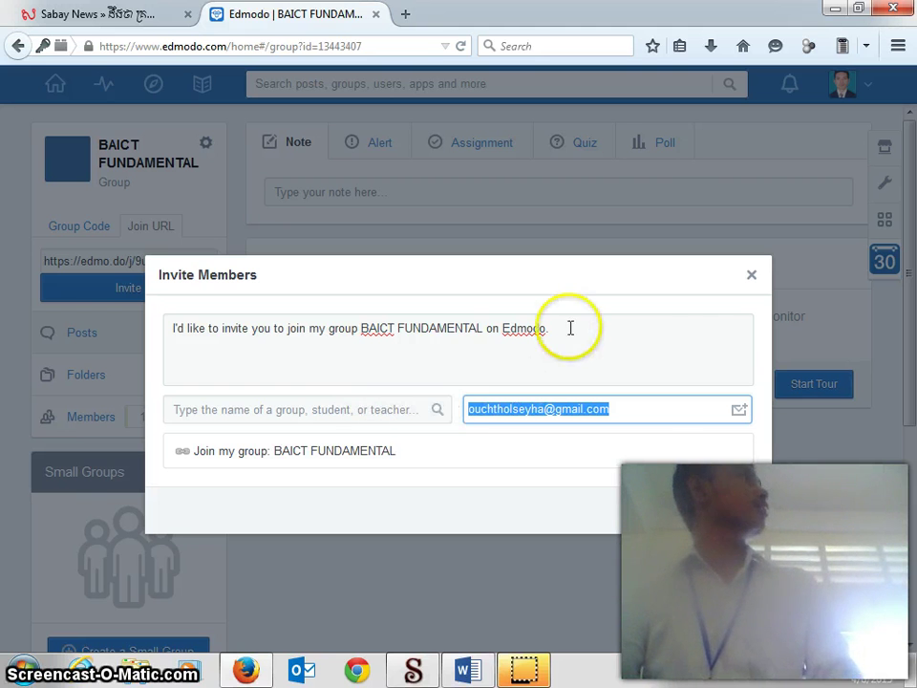
pyautogui.click(751, 275)
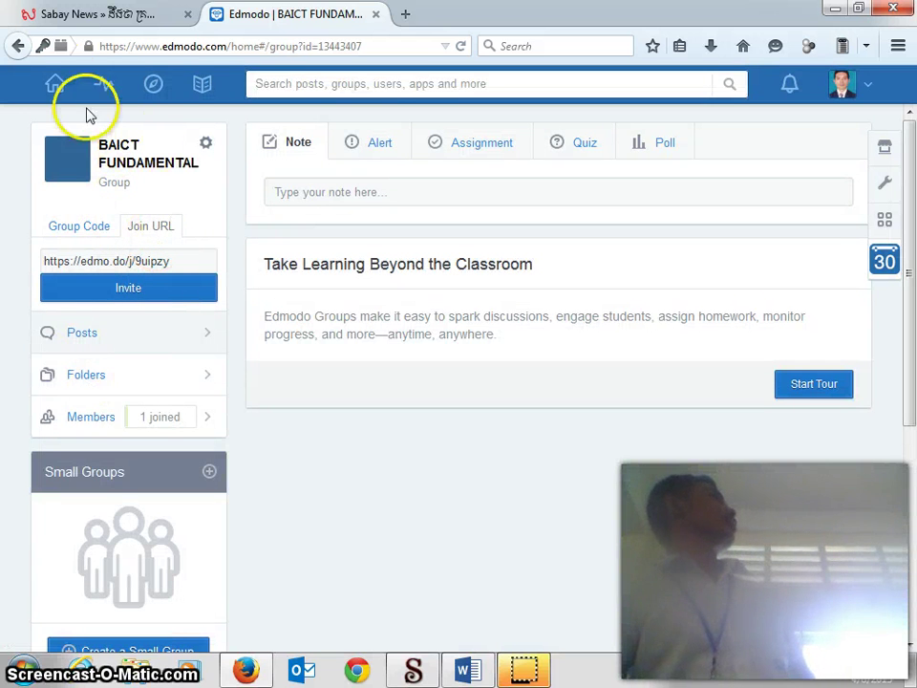
# Step: Return from the home feed to the BAICT FUNDAMENTAL group and select its group code
pyautogui.click(56, 84)
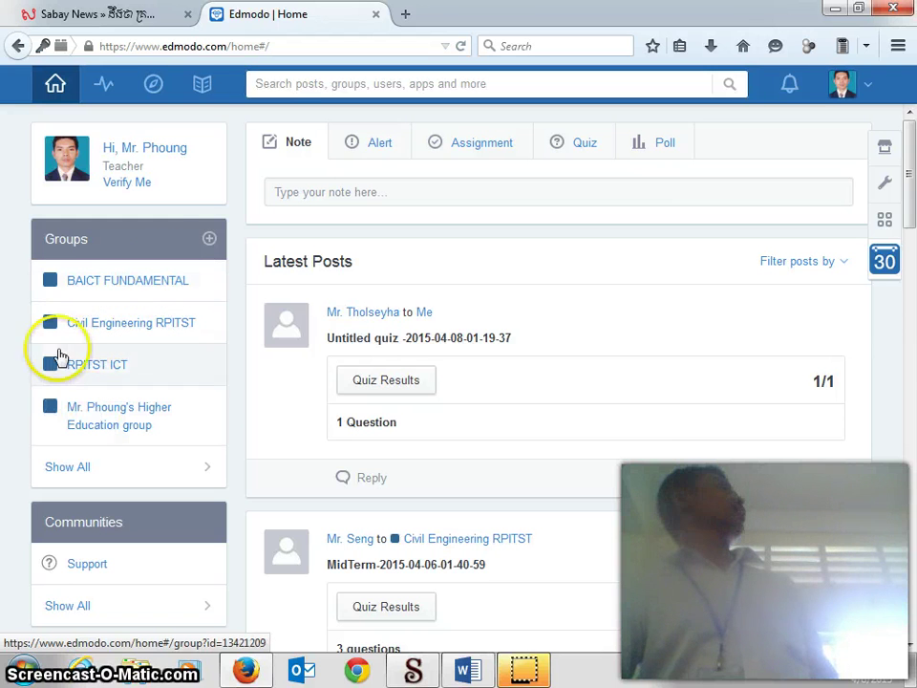
pyautogui.click(102, 284)
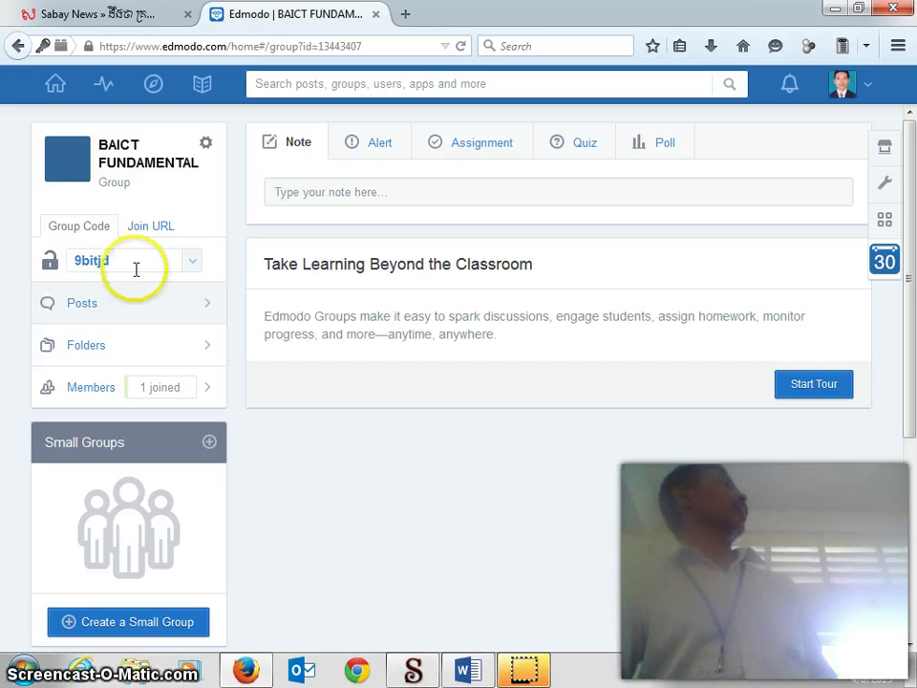
pyautogui.click(122, 261)
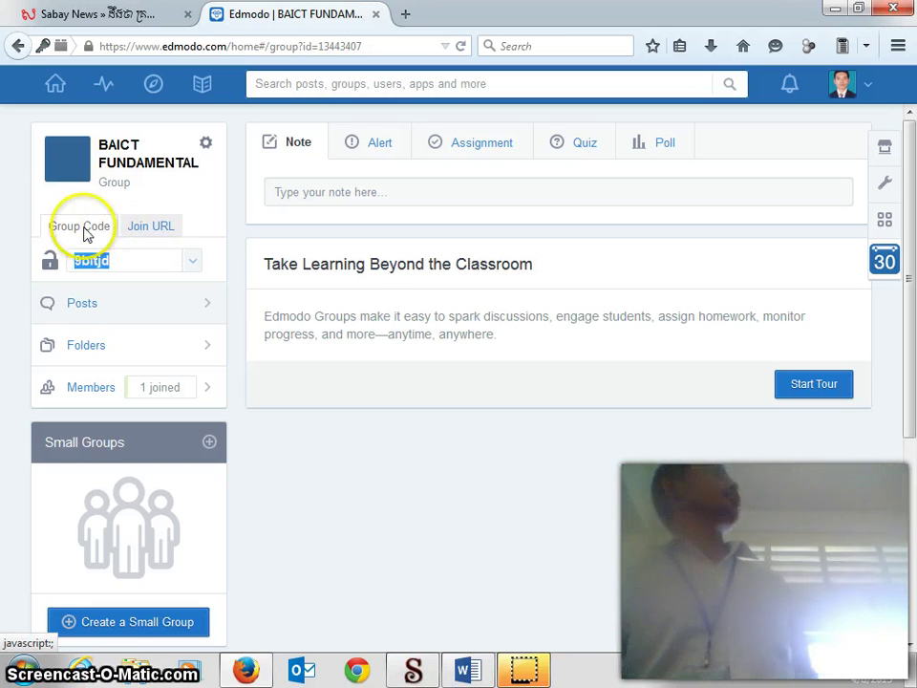
# Step: Paste a contact's e-mail address as recipient and send the BAICT FUNDAMENTAL email invitation
pyautogui.click(159, 230)
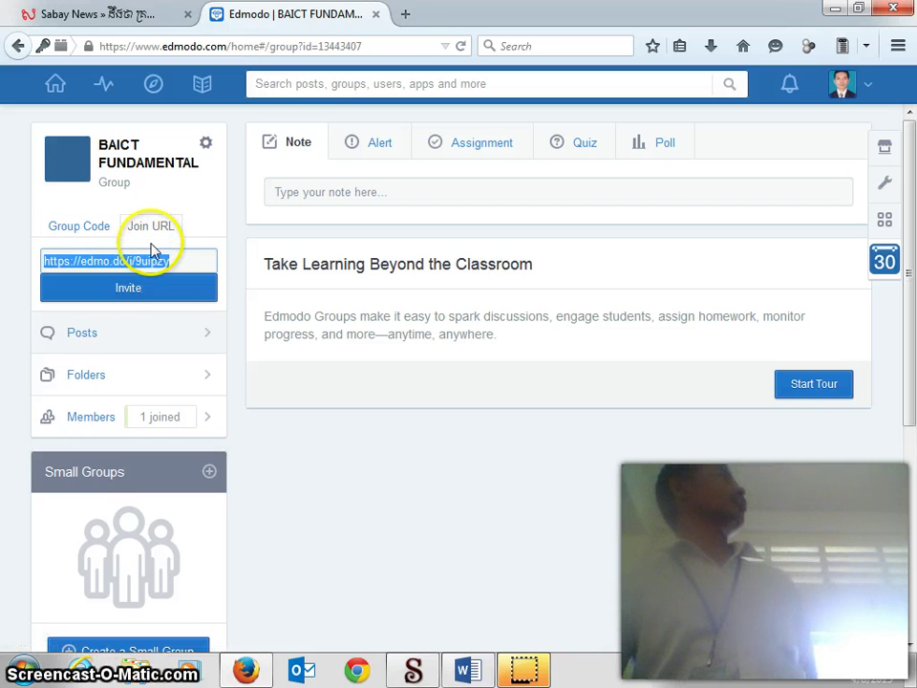
pyautogui.click(145, 290)
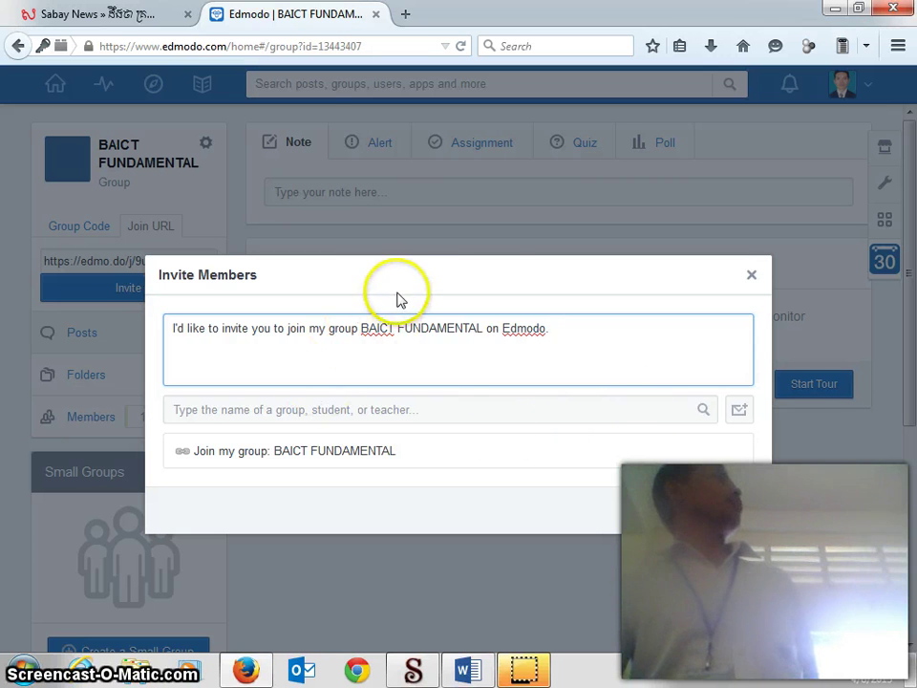
pyautogui.click(446, 264)
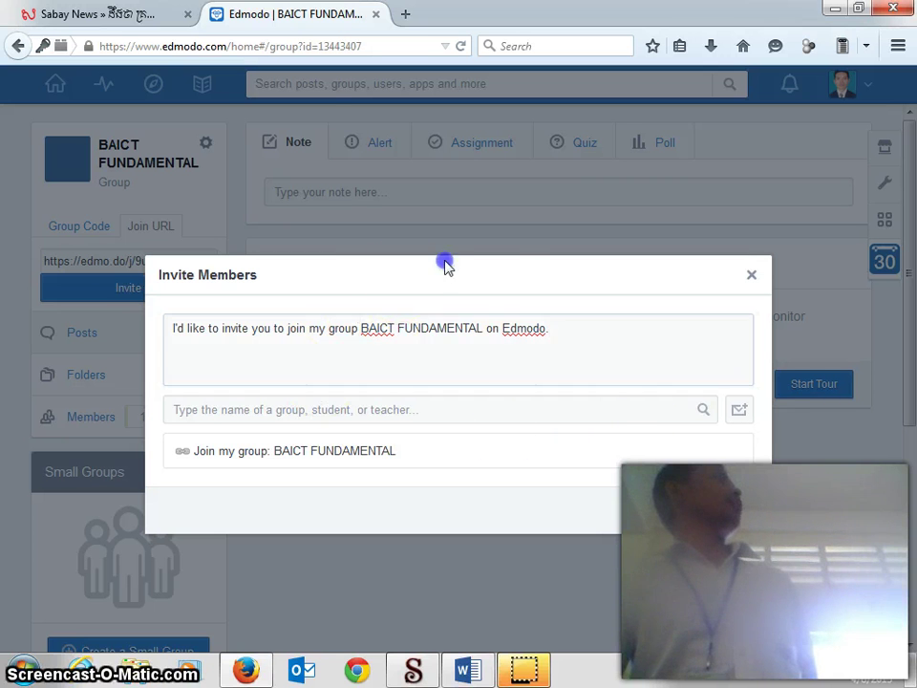
pyautogui.click(740, 411)
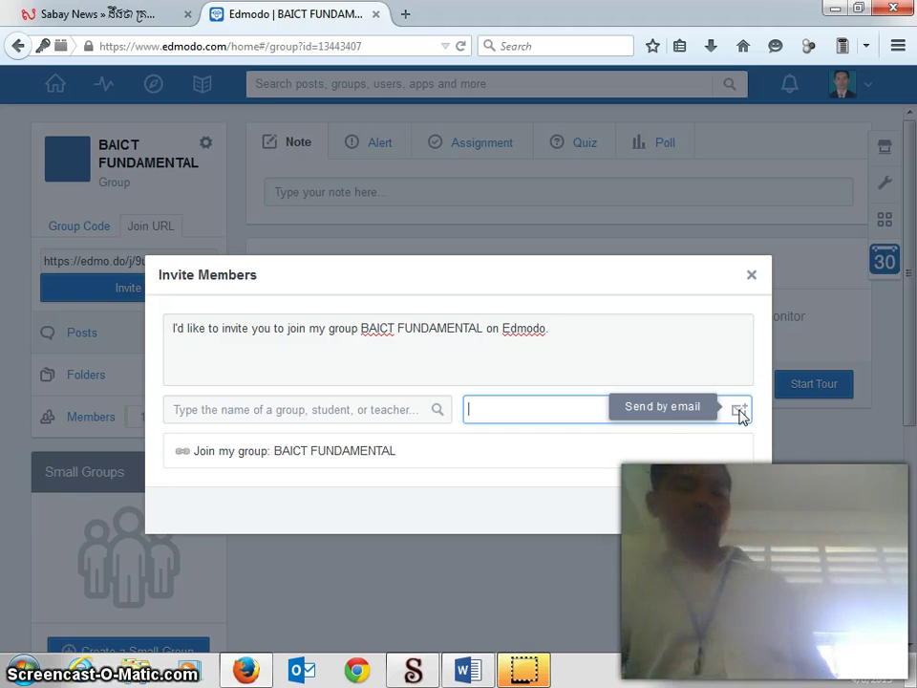
pyautogui.hotkey('ctrl', 'v')
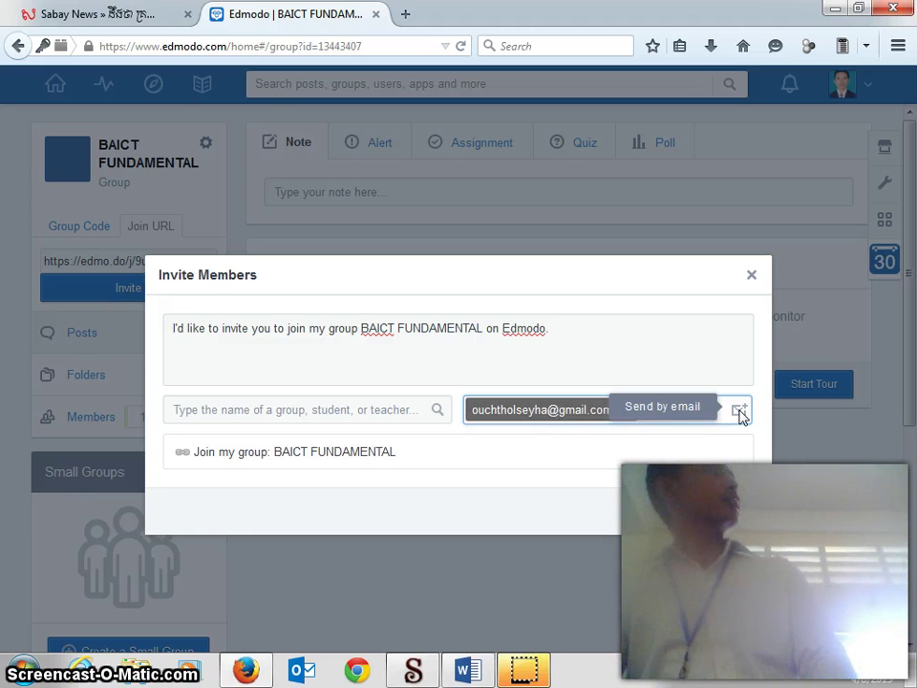
pyautogui.click(739, 411)
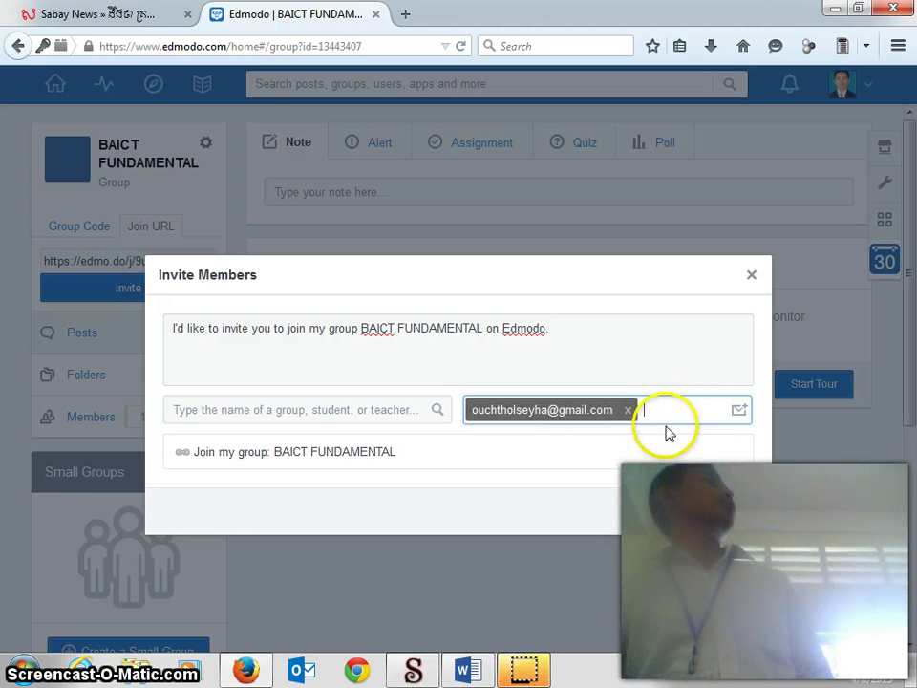
pyautogui.click(731, 519)
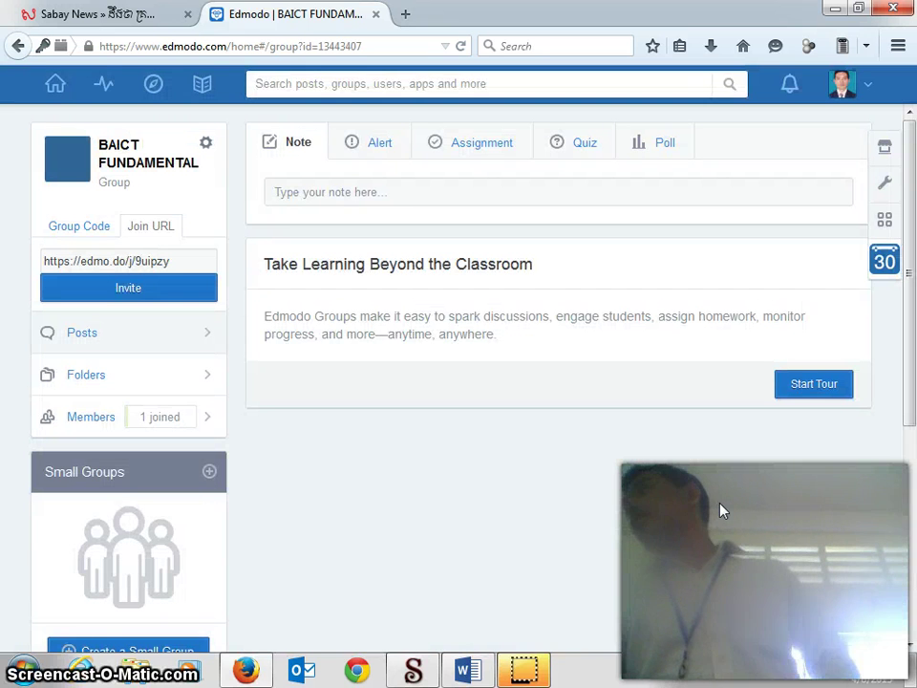
pyautogui.click(862, 536)
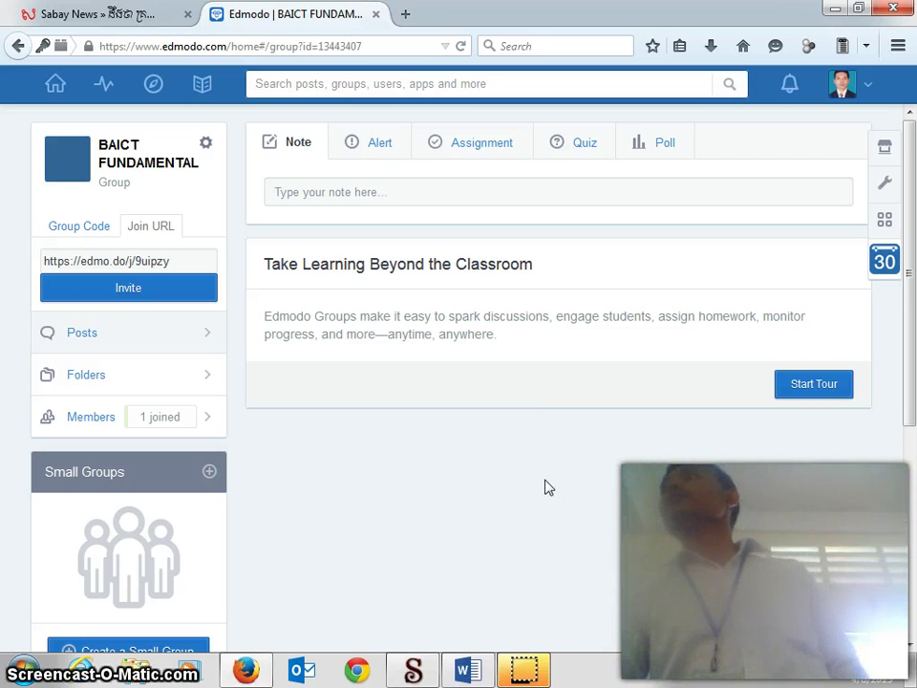
pyautogui.moveTo(544, 485)
pyautogui.mouseDown()
pyautogui.moveTo(457, 596)
pyautogui.moveTo(509, 496)
pyautogui.mouseUp()
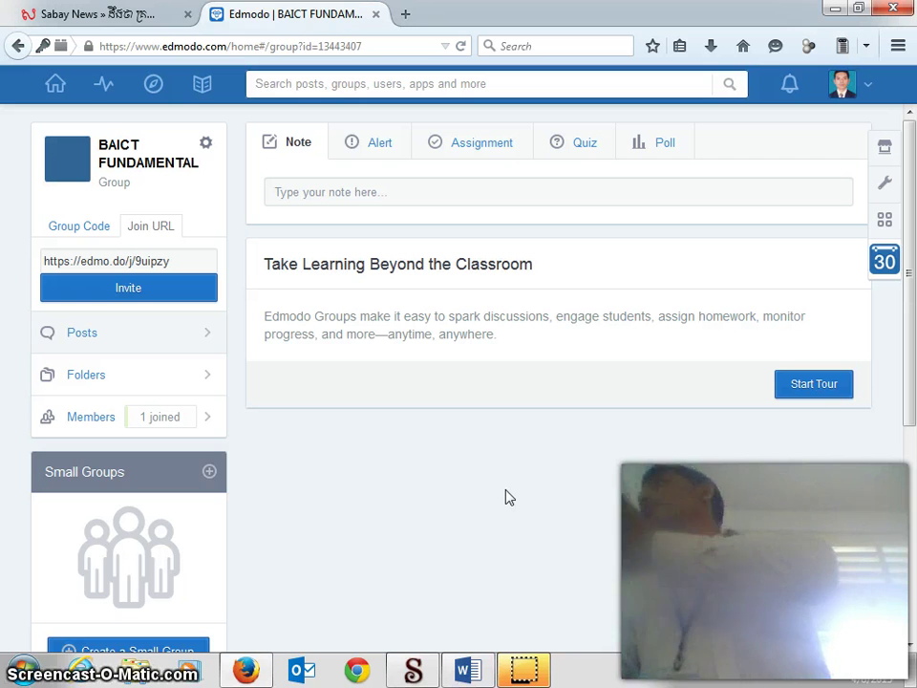
pyautogui.moveTo(16, 635)
pyautogui.mouseDown()
pyautogui.moveTo(415, 492)
pyautogui.moveTo(712, 558)
pyautogui.moveTo(437, 626)
pyautogui.mouseUp()
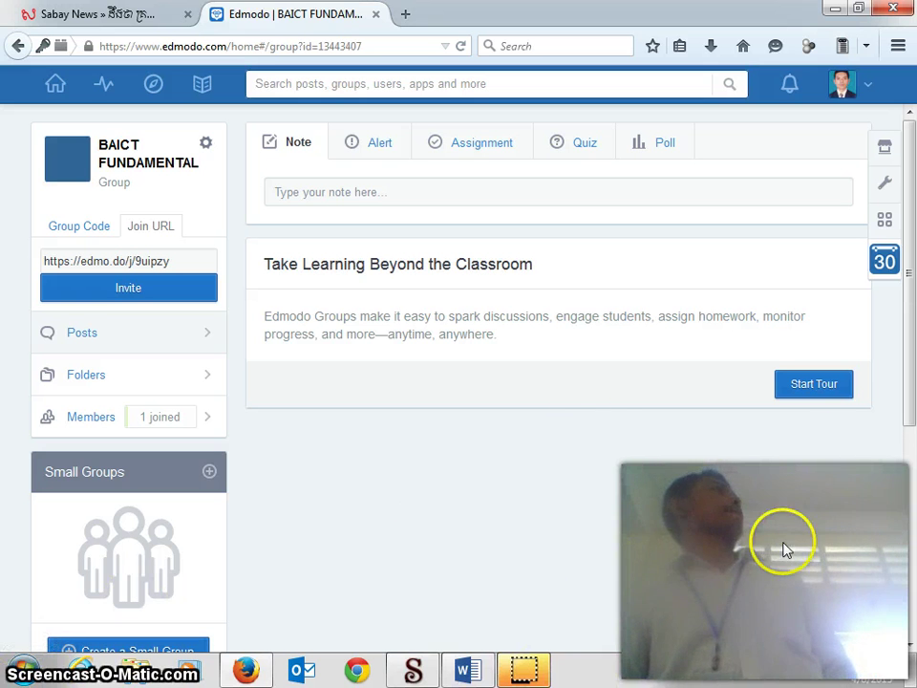
pyautogui.moveTo(786, 550); pyautogui.dragTo(659, 591)
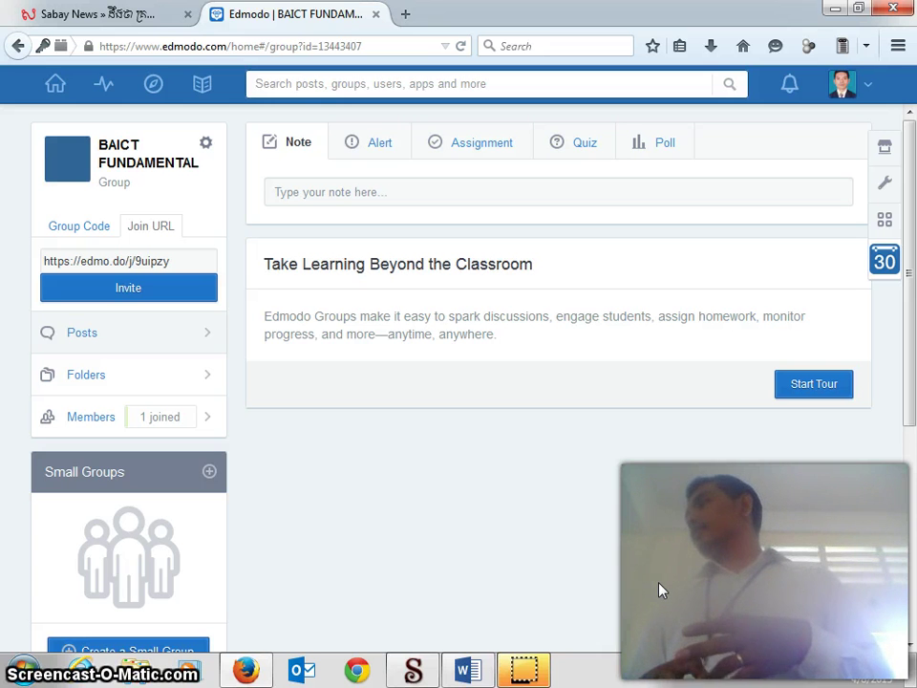
pyautogui.click(653, 589)
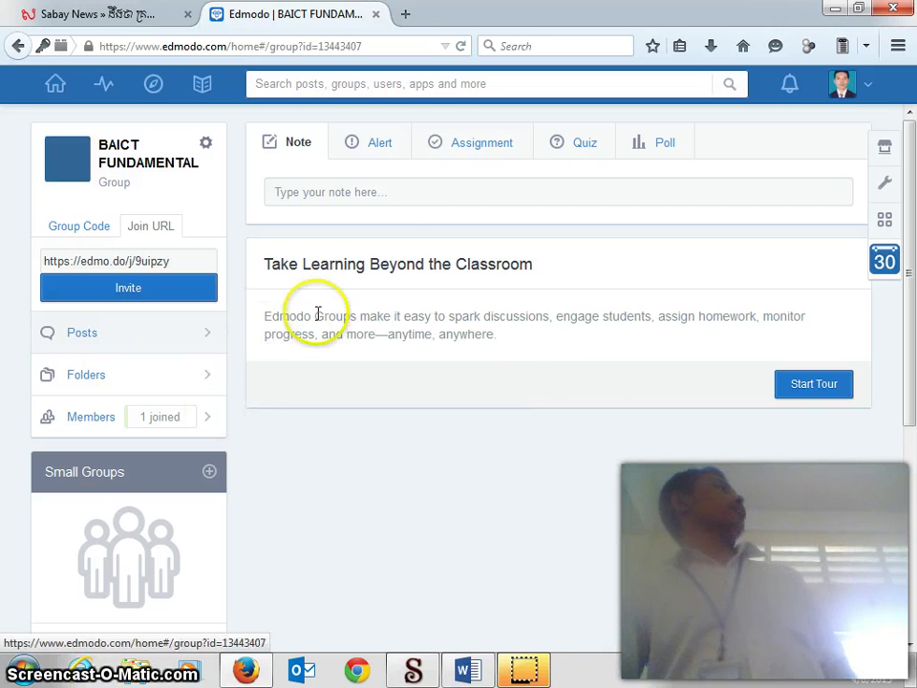
# Step: Start a note to BAICT FUNDAMENTAL, typing 'he' in the note box
pyautogui.click(400, 192)
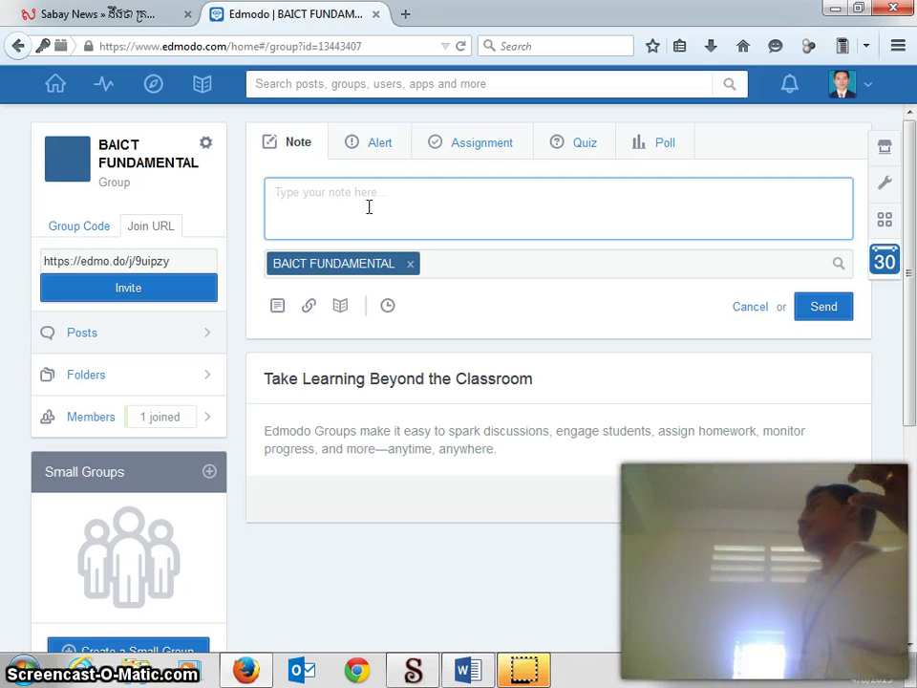
pyautogui.write('he')
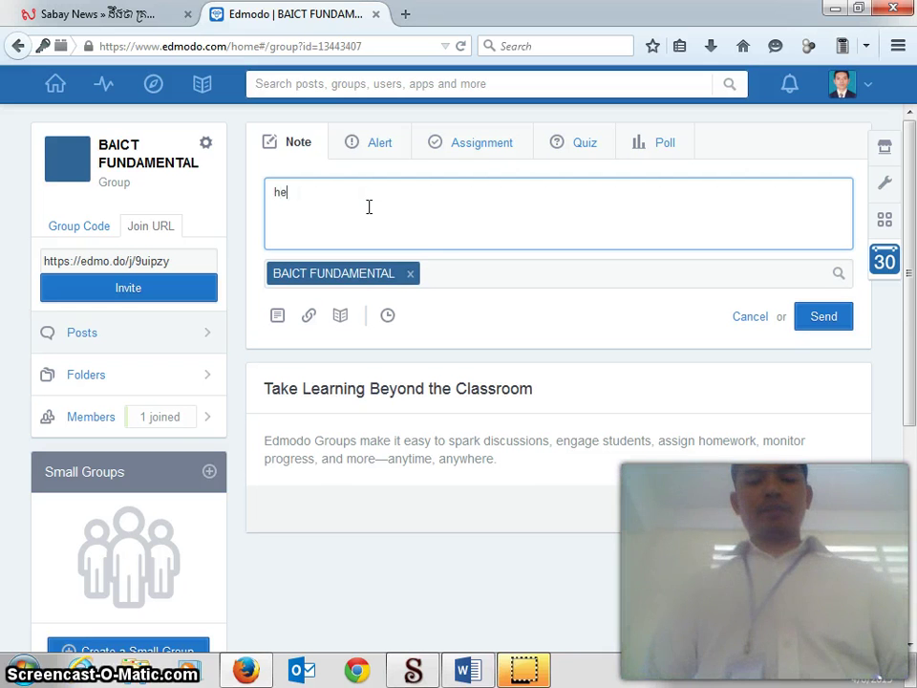